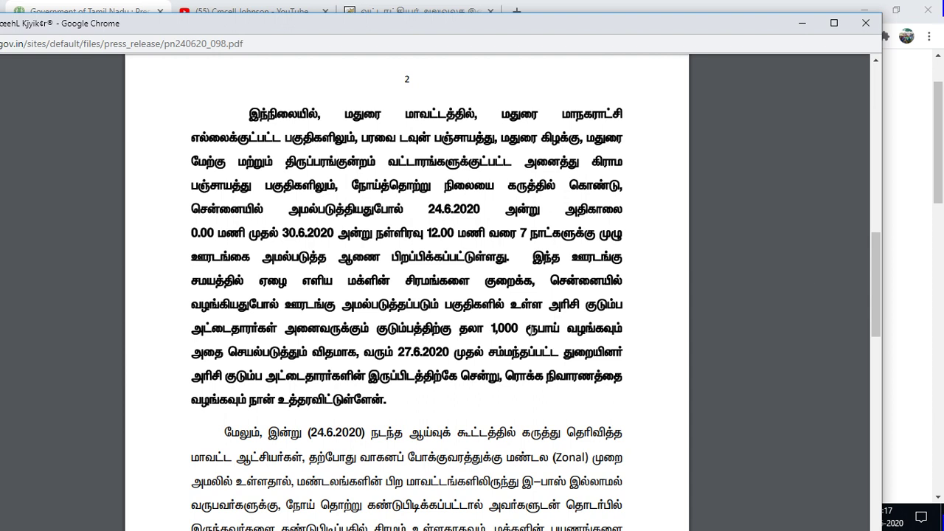
# Scroll the e-Pass press release PDF down to page 3 and close it
pyautogui.moveTo(872, 251); pyautogui.dragTo(876, 336)
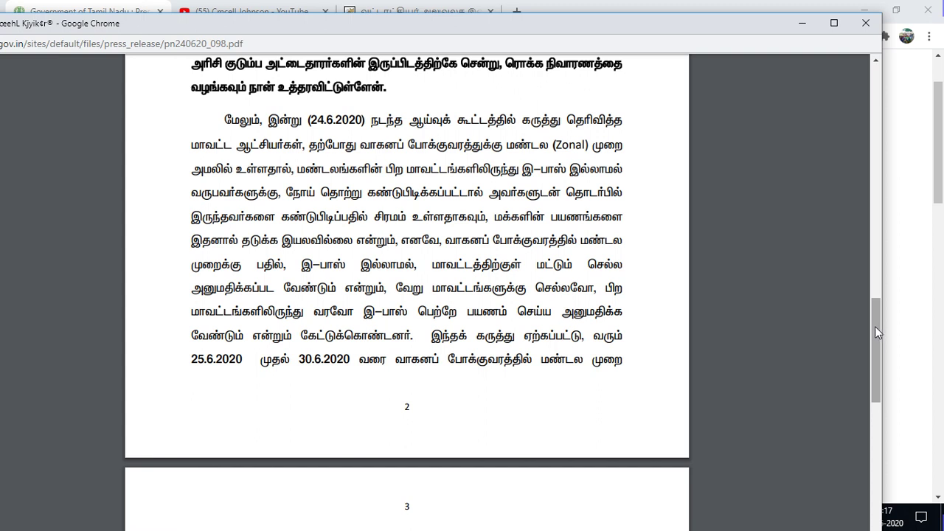
pyautogui.moveTo(875, 326); pyautogui.dragTo(874, 380)
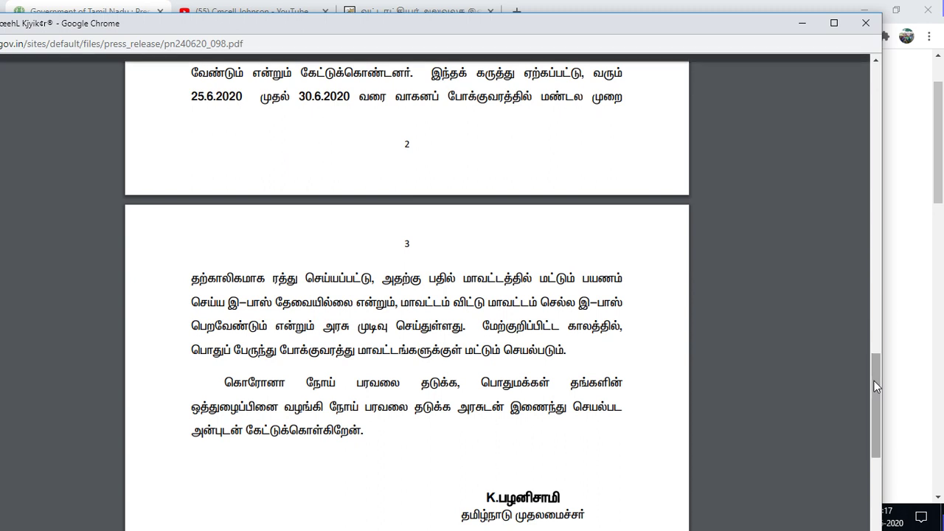
pyautogui.click(866, 26)
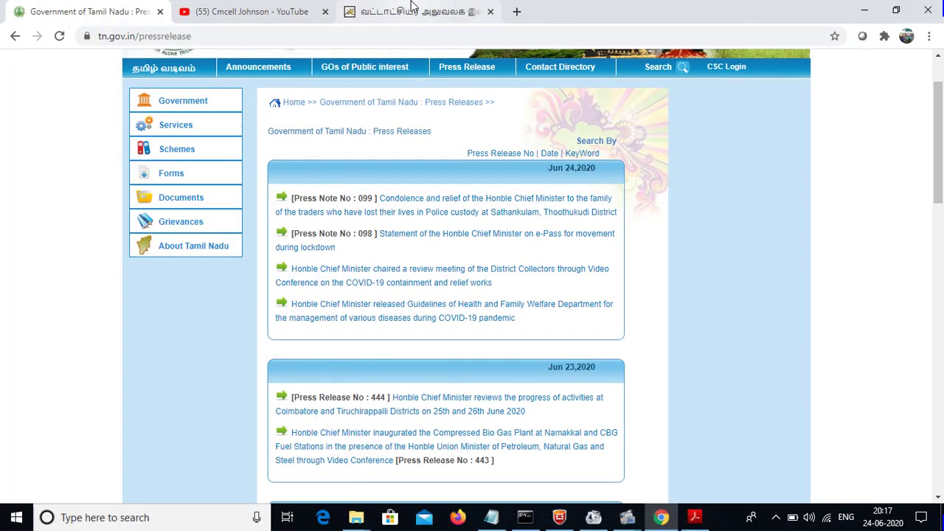
# On the e-Services tab, open the patta/chitta viewing form and its district list
pyautogui.click(412, 9)
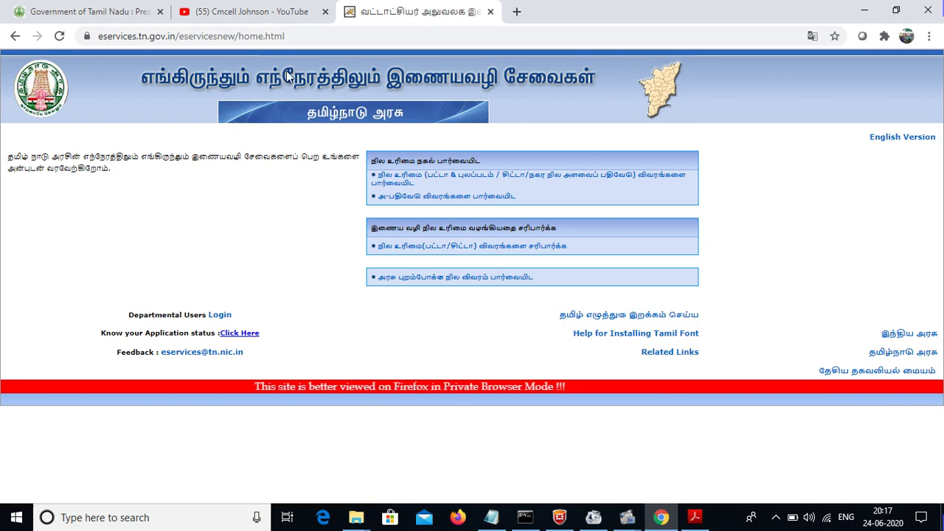
pyautogui.click(16, 36)
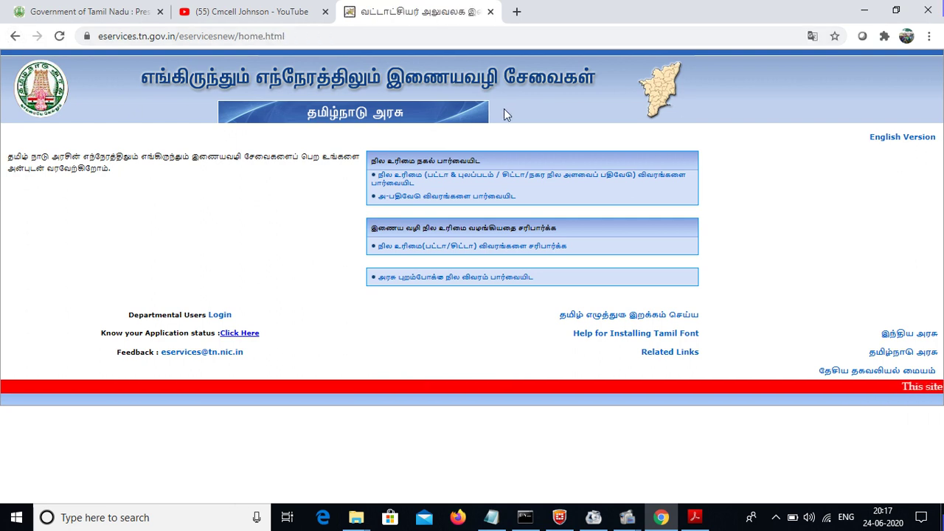
pyautogui.click(447, 181)
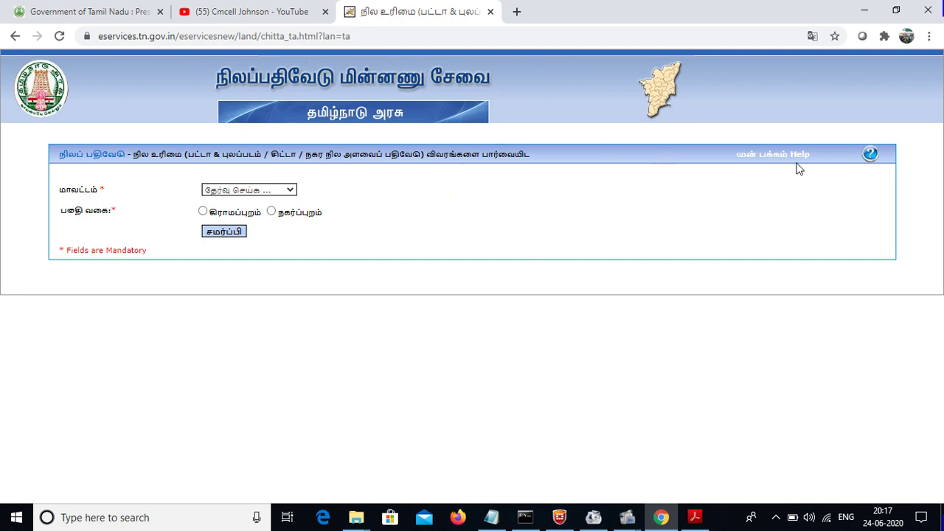
pyautogui.click(761, 164)
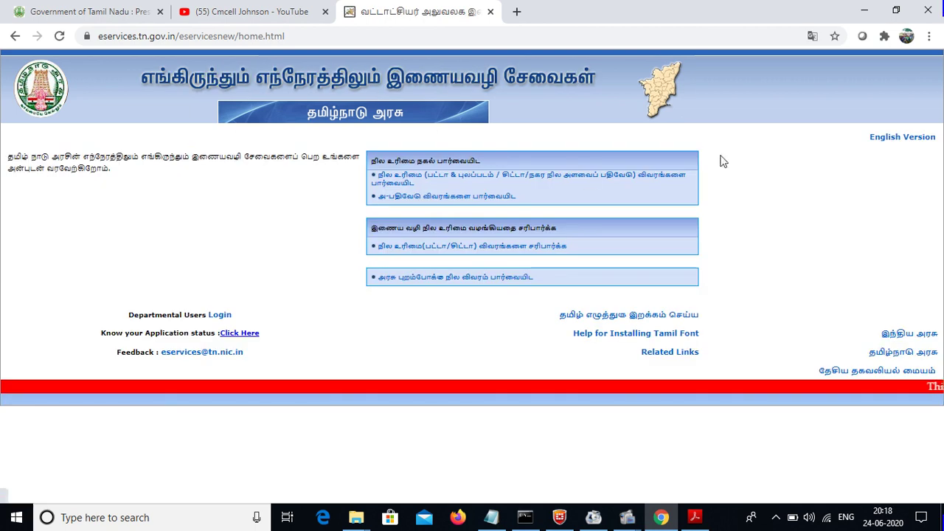
pyautogui.click(444, 182)
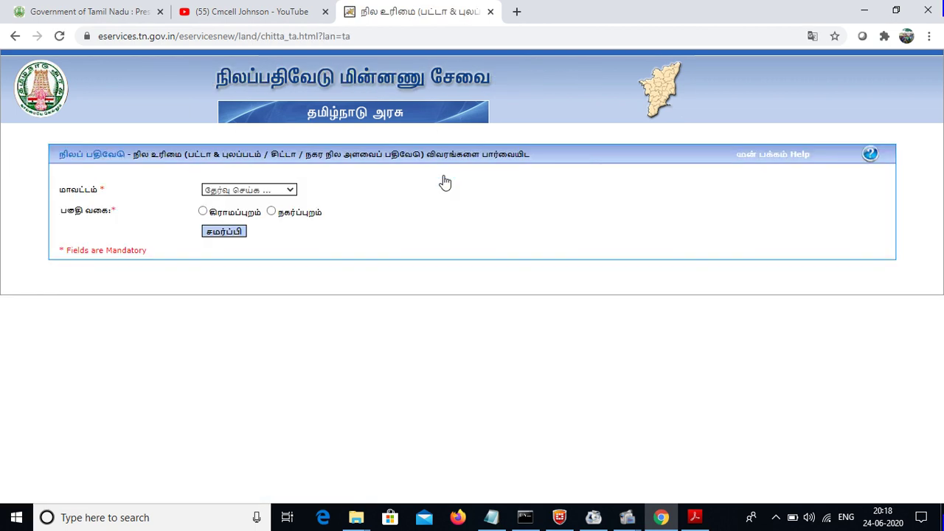
pyautogui.click(289, 190)
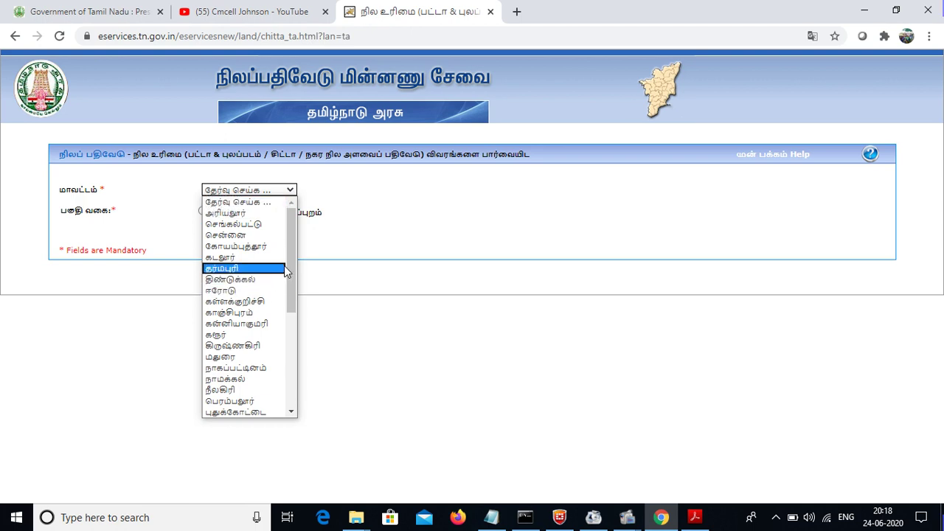
# Choose திருநெல்வேலி district, rural area, திசையன்விளை taluk and இட்டமொழி village
pyautogui.moveTo(287, 269); pyautogui.dragTo(295, 348)
pyautogui.click(259, 351)
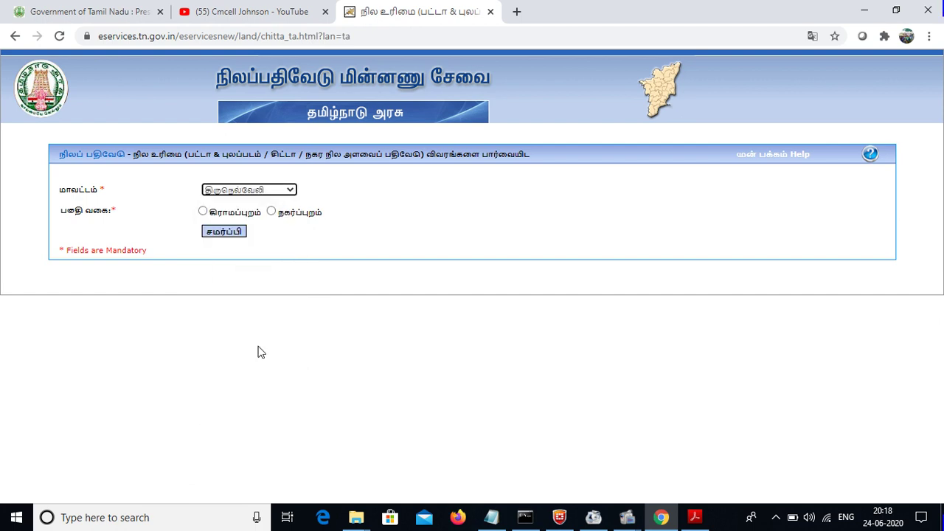
pyautogui.click(203, 213)
pyautogui.click(221, 235)
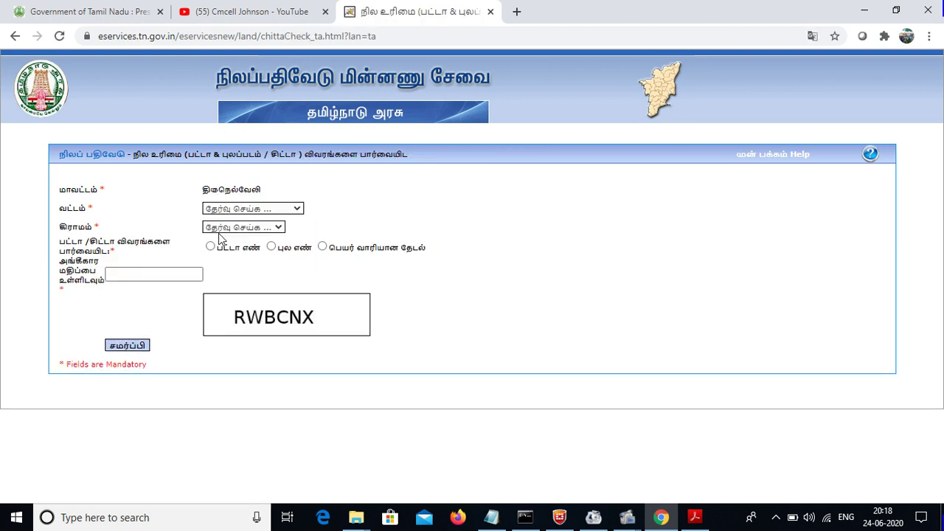
pyautogui.click(278, 210)
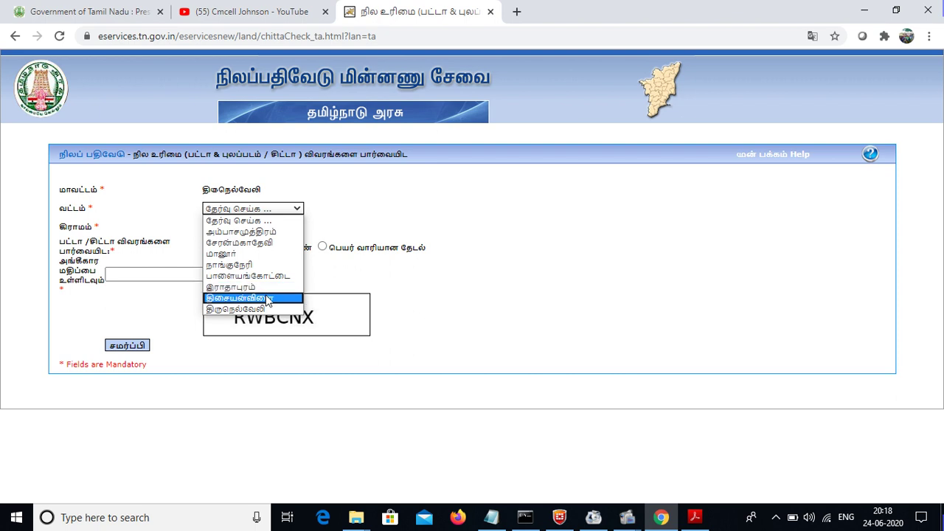
pyautogui.click(267, 298)
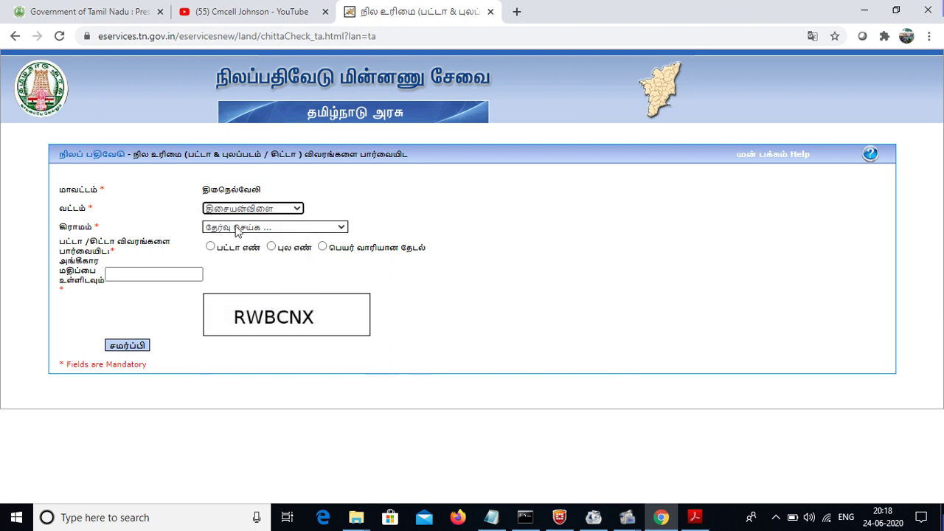
pyautogui.click(235, 227)
pyautogui.click(236, 261)
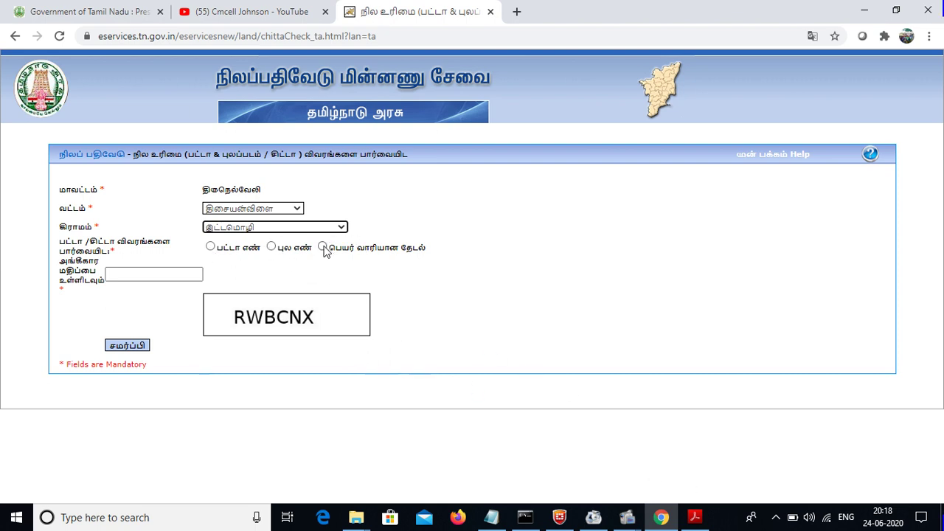
# Check the saved 2071 PATTA.pdf, then submit a patta-number search with the captcha
pyautogui.click(694, 518)
pyautogui.moveTo(767, 369); pyautogui.dragTo(782, 210)
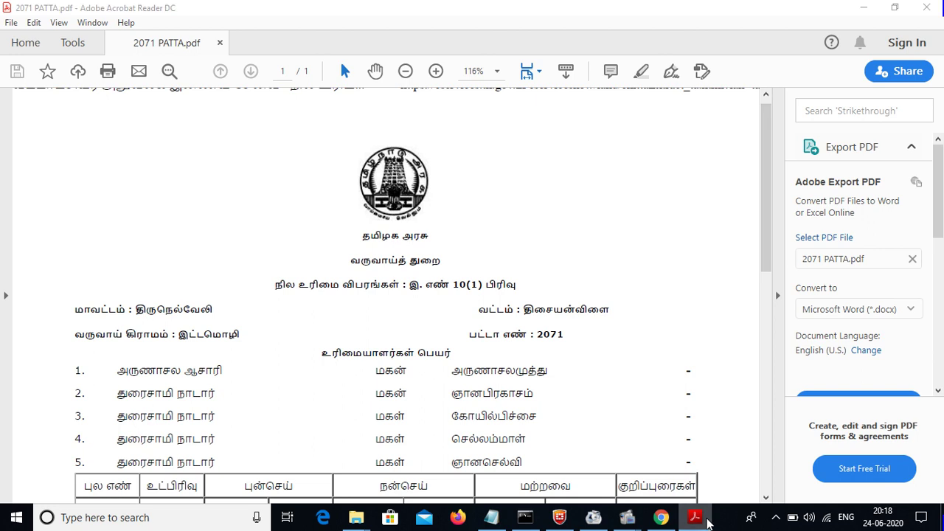
pyautogui.hotkey('alt', 'Tab')
pyautogui.click(211, 247)
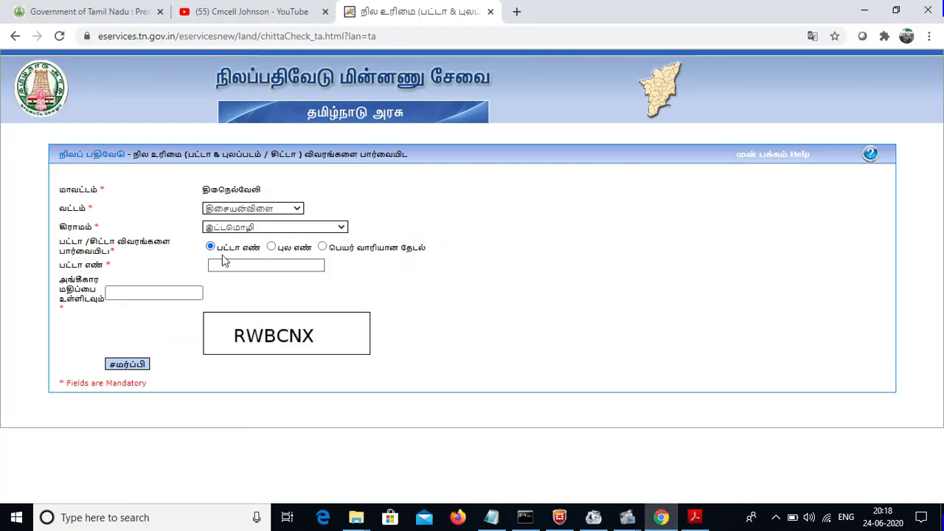
pyautogui.click(228, 263)
pyautogui.write('2071')
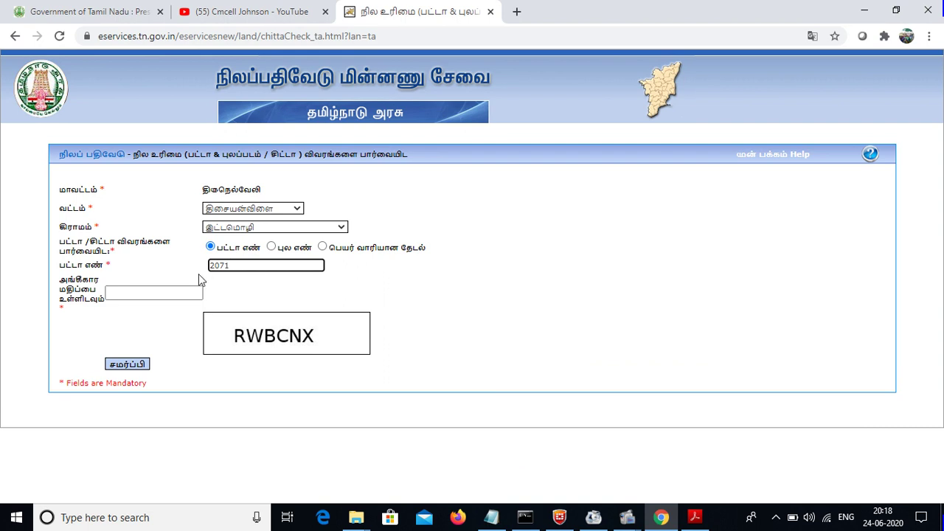
pyautogui.click(179, 292)
pyautogui.write('RWBCNX')
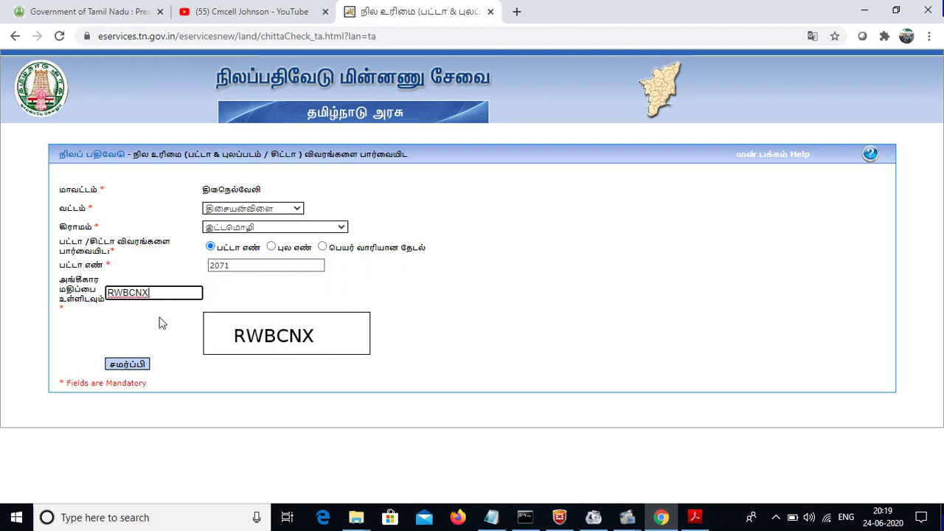
pyautogui.click(140, 365)
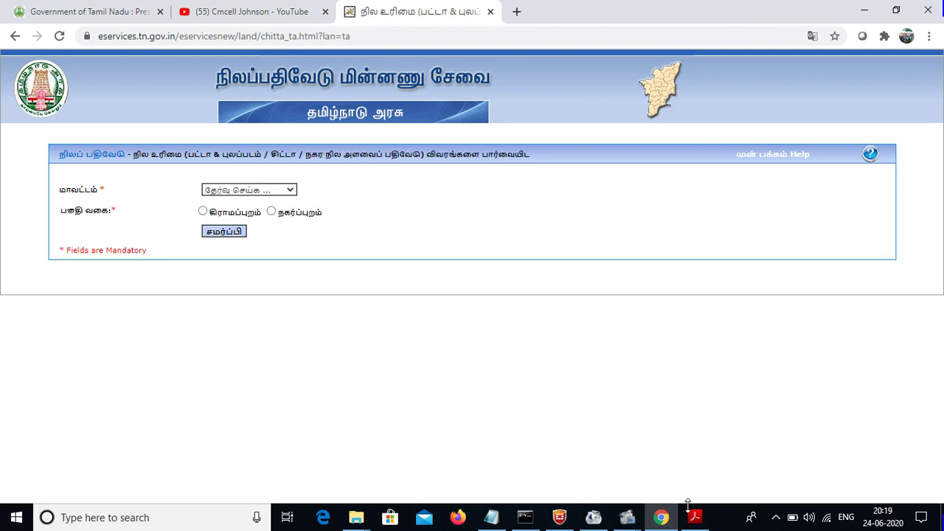
# Bring up the 2071 PATTA.pdf Acrobat window, then reach Chrome's pop-up site settings
pyautogui.moveTo(697, 518)
pyautogui.click(689, 460)
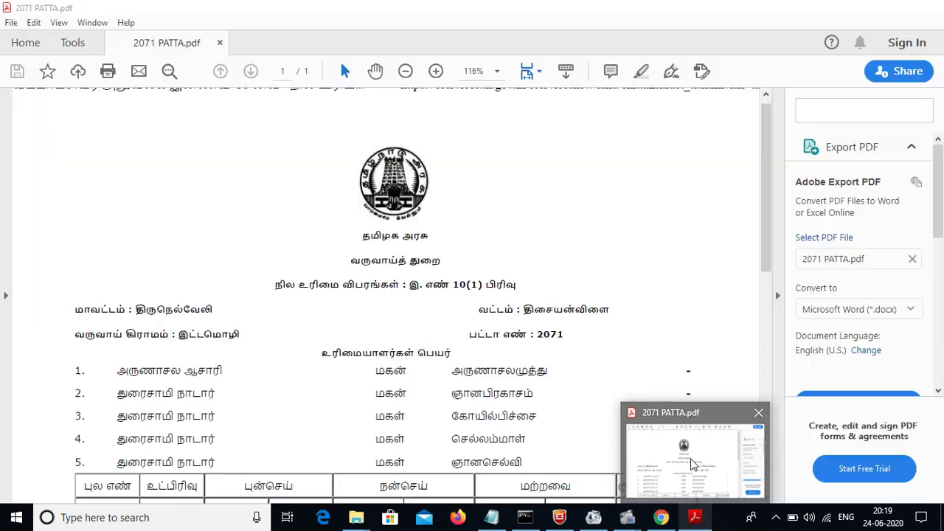
pyautogui.moveTo(629, 519)
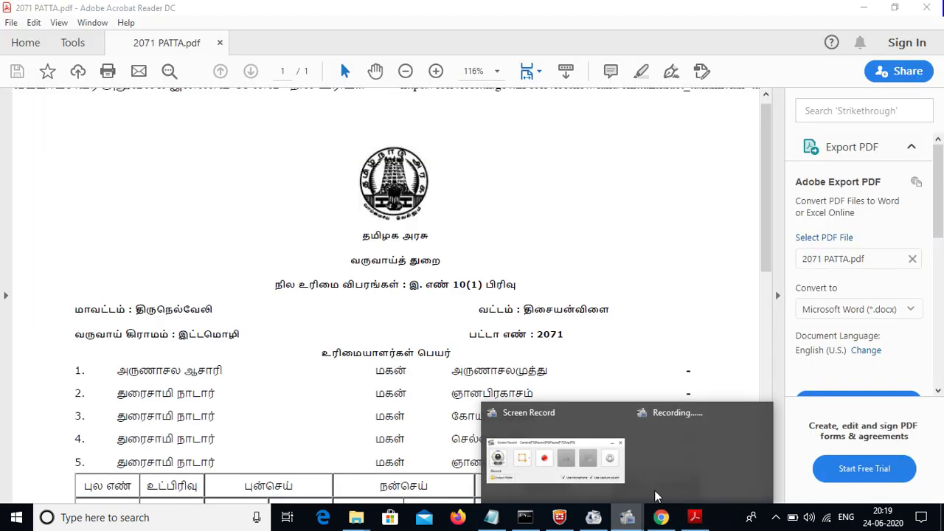
pyautogui.click(679, 453)
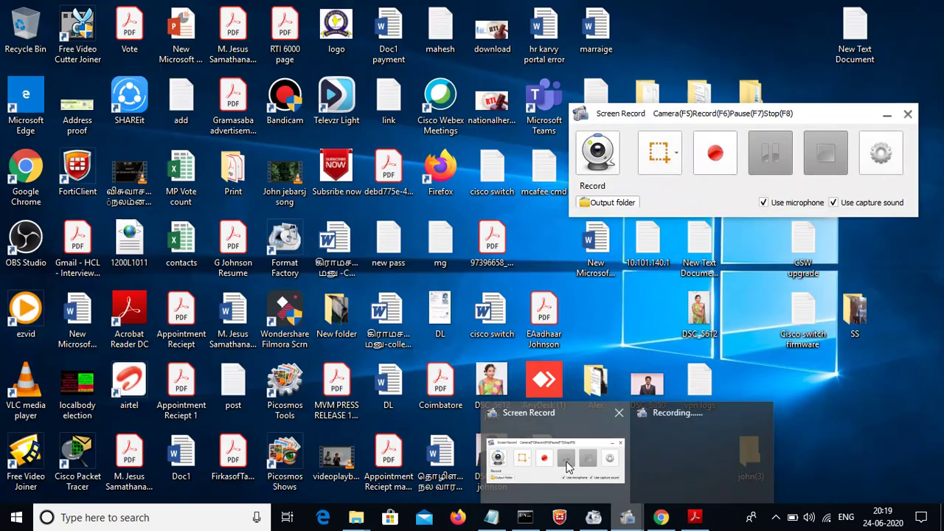
pyautogui.click(558, 474)
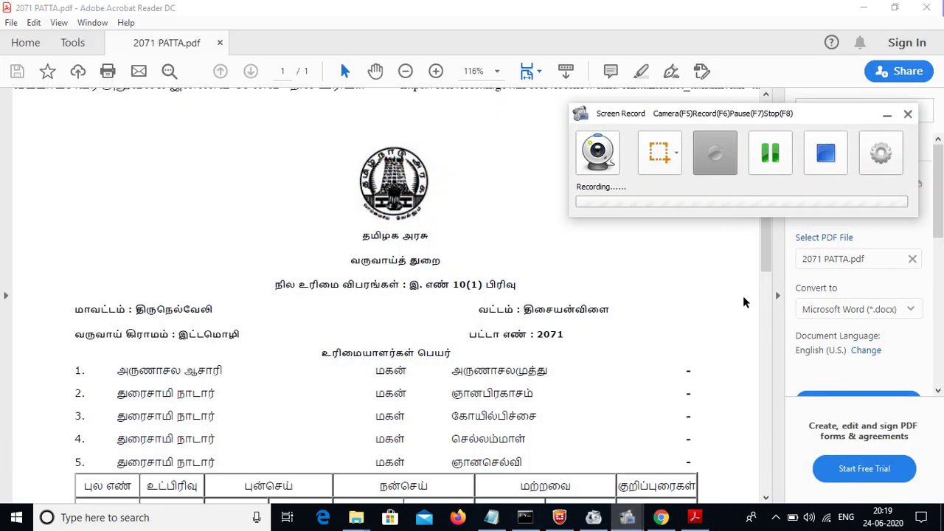
pyautogui.click(772, 153)
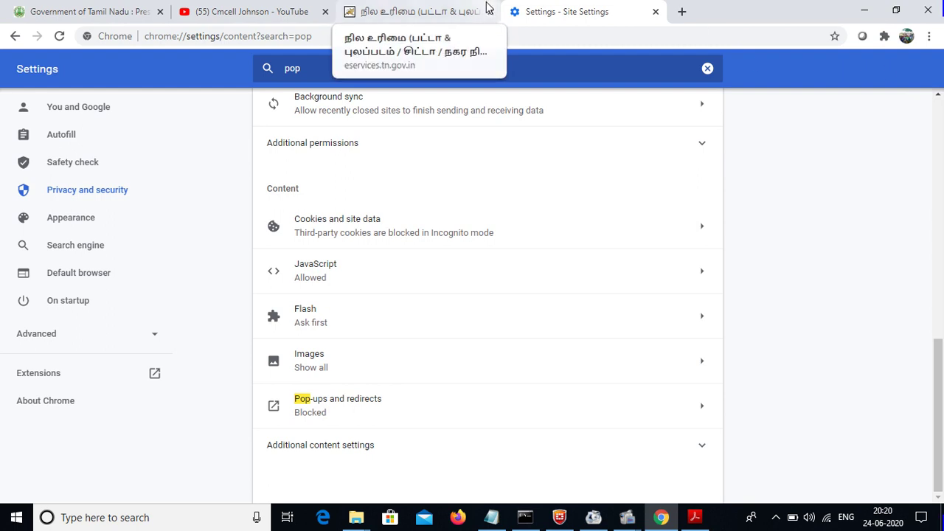
# Switch Chrome's Pop-ups and redirects setting from Blocked to Allowed
pyautogui.click(931, 37)
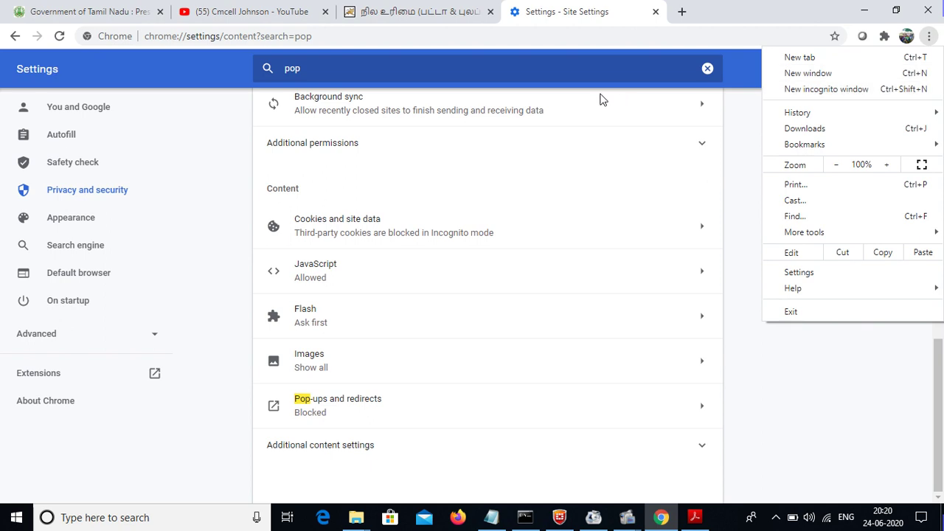
pyautogui.click(476, 70)
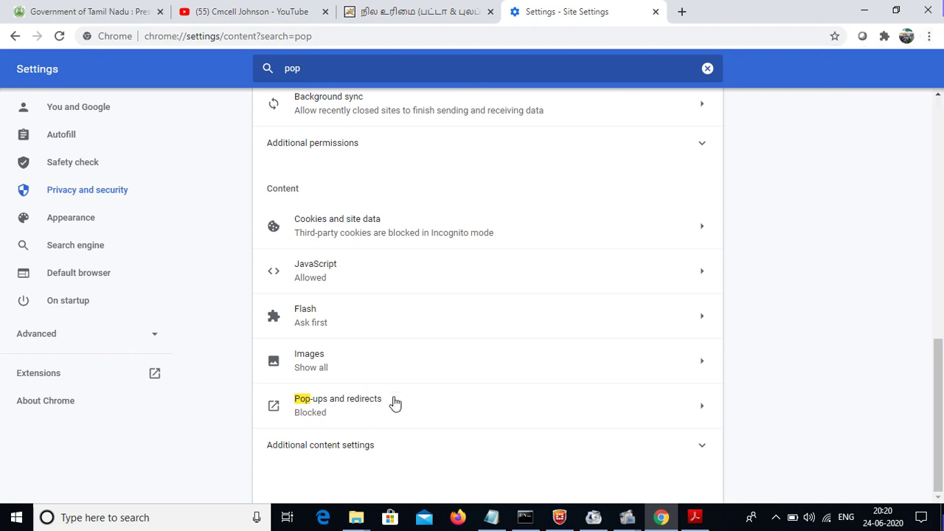
pyautogui.click(702, 410)
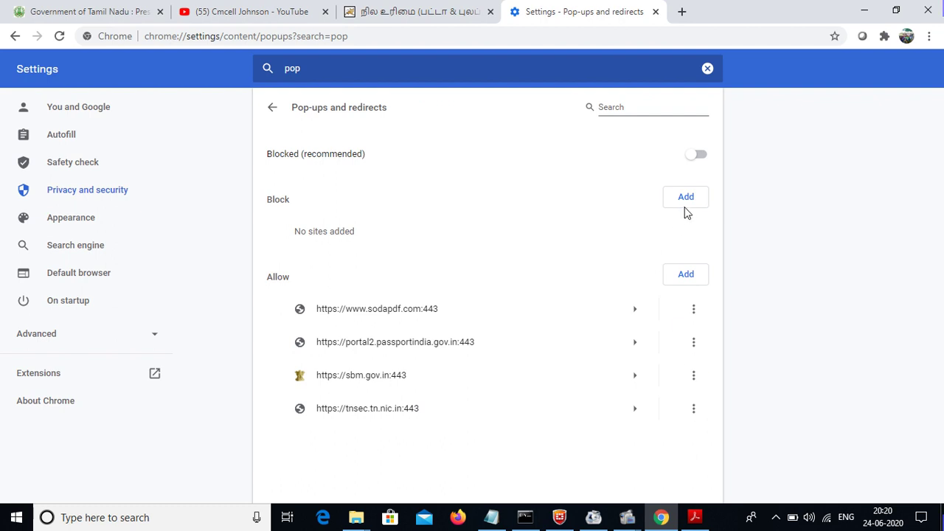
pyautogui.click(692, 167)
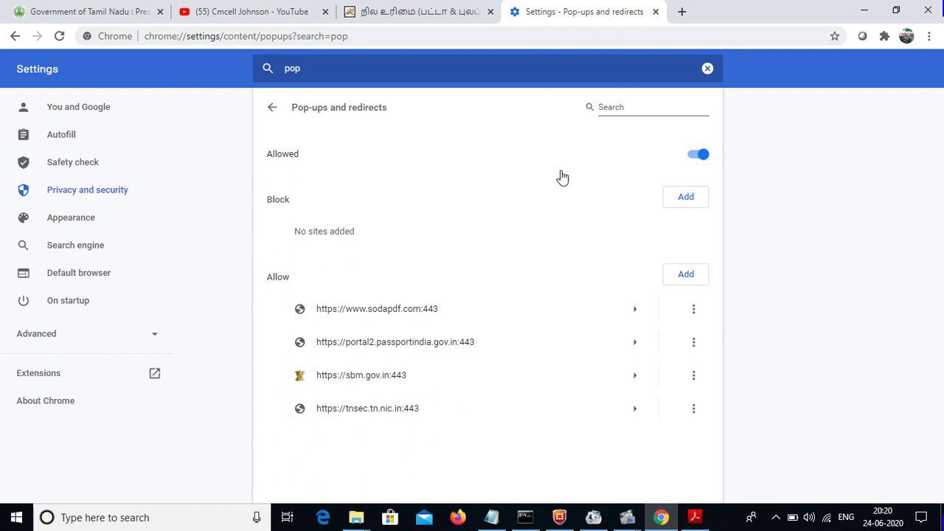
pyautogui.click(411, 16)
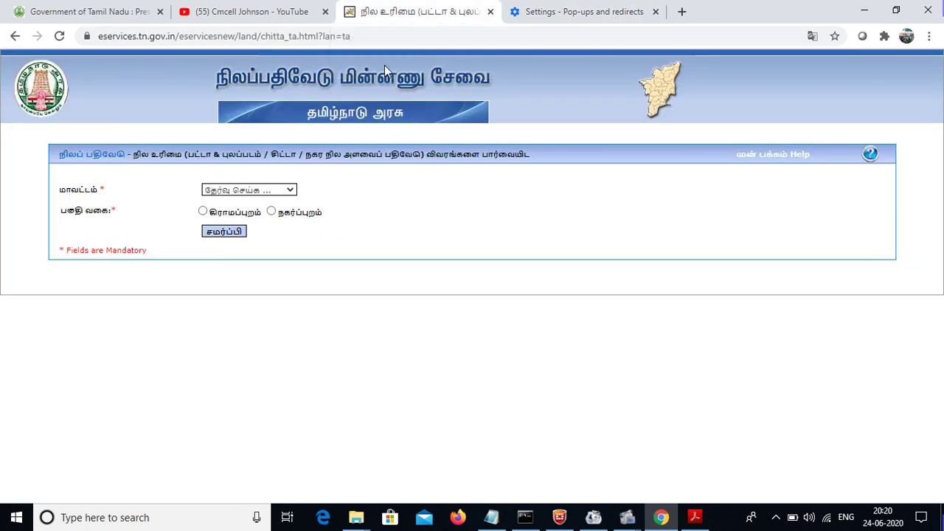
# Select திருநெல்வேலி district, rural area, திசையன்விளை taluk and இட்டமொழி village
pyautogui.click(261, 194)
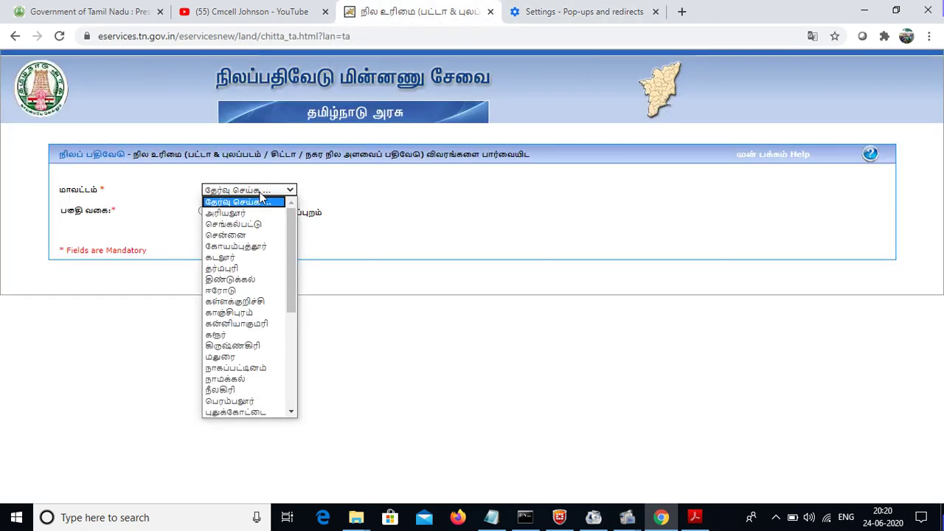
pyautogui.moveTo(291, 233); pyautogui.dragTo(295, 333)
pyautogui.click(235, 345)
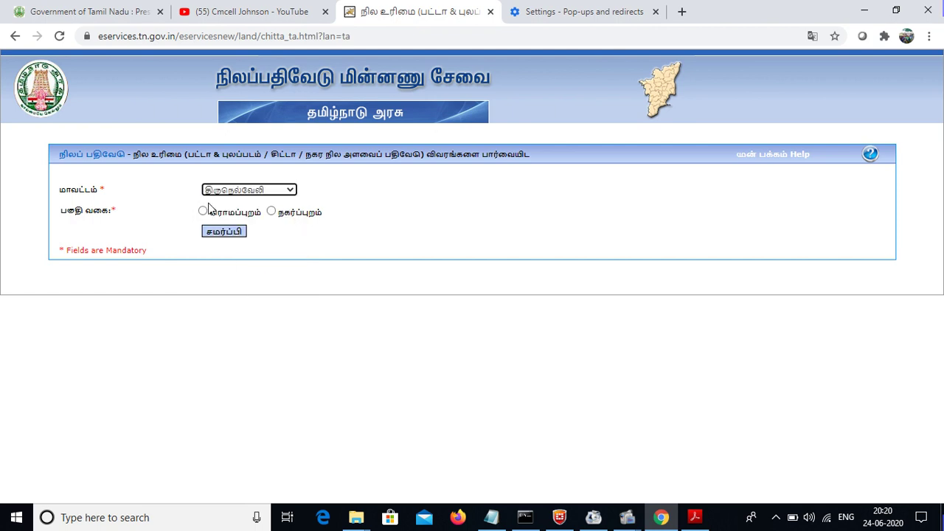
pyautogui.click(204, 213)
pyautogui.click(221, 233)
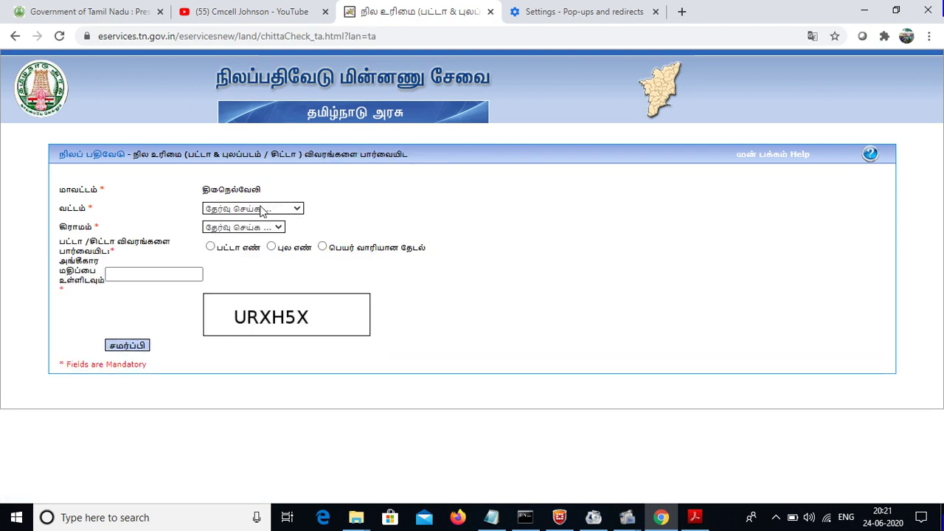
pyautogui.click(260, 209)
pyautogui.click(260, 306)
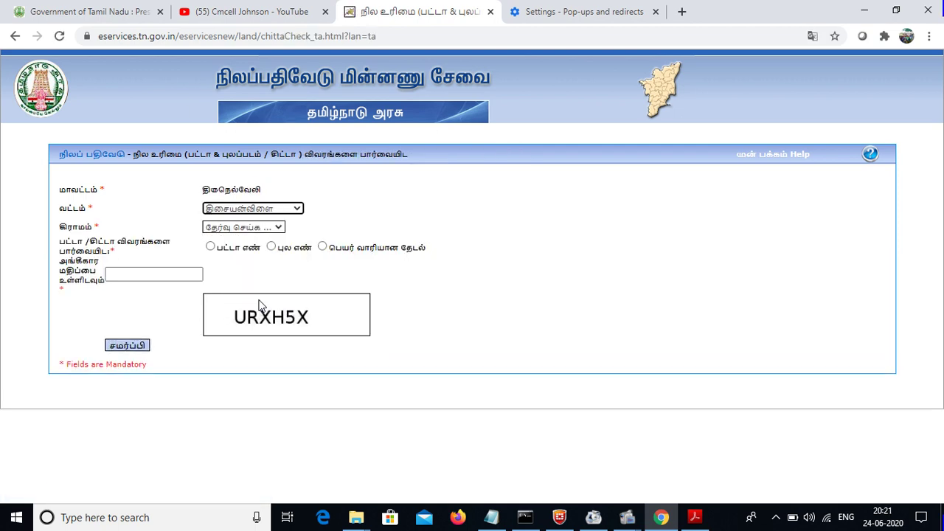
pyautogui.click(241, 228)
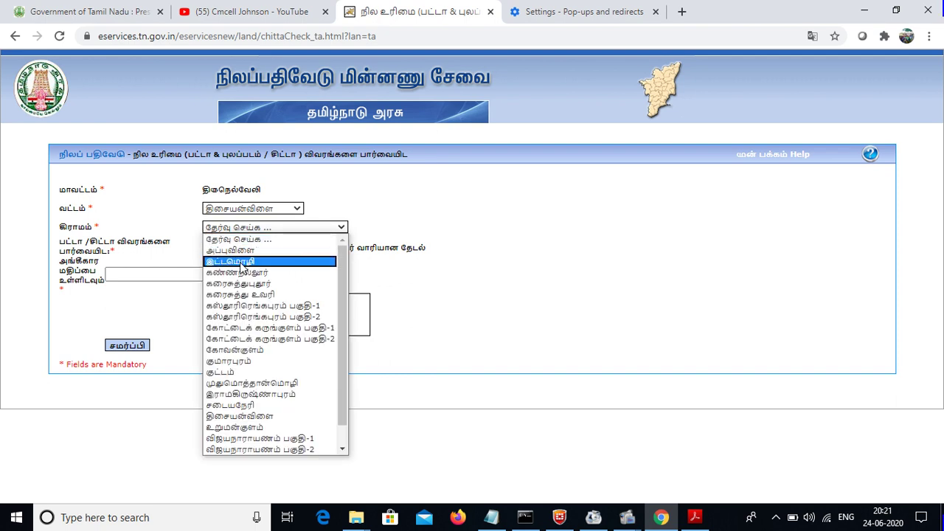
pyautogui.click(240, 262)
# Search by patta number 2071 with the captcha code and submit for the chitta
pyautogui.click(211, 247)
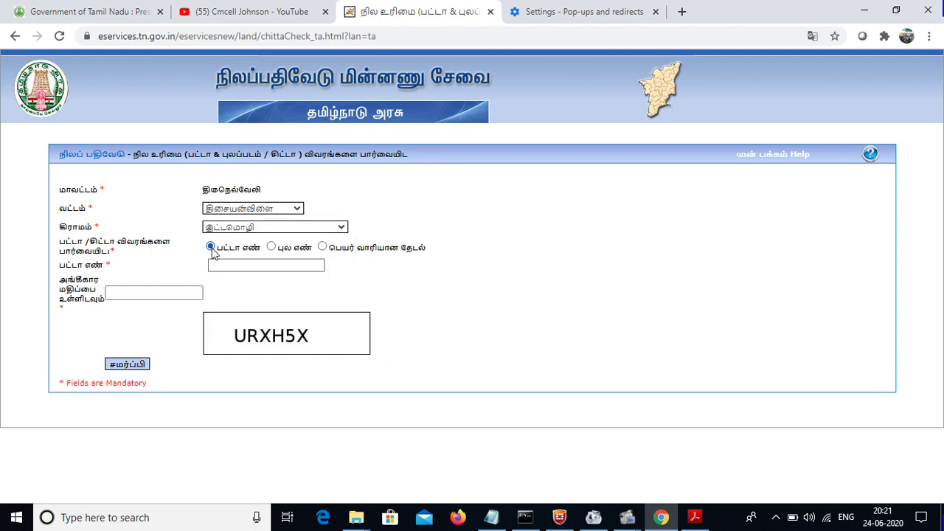
pyautogui.click(229, 263)
pyautogui.write('2071')
pyautogui.click(185, 290)
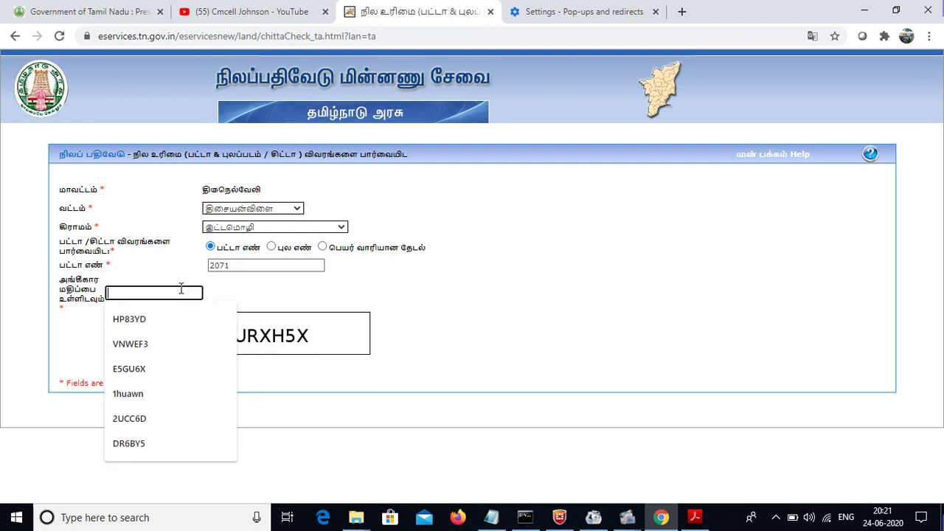
pyautogui.write('URXH')
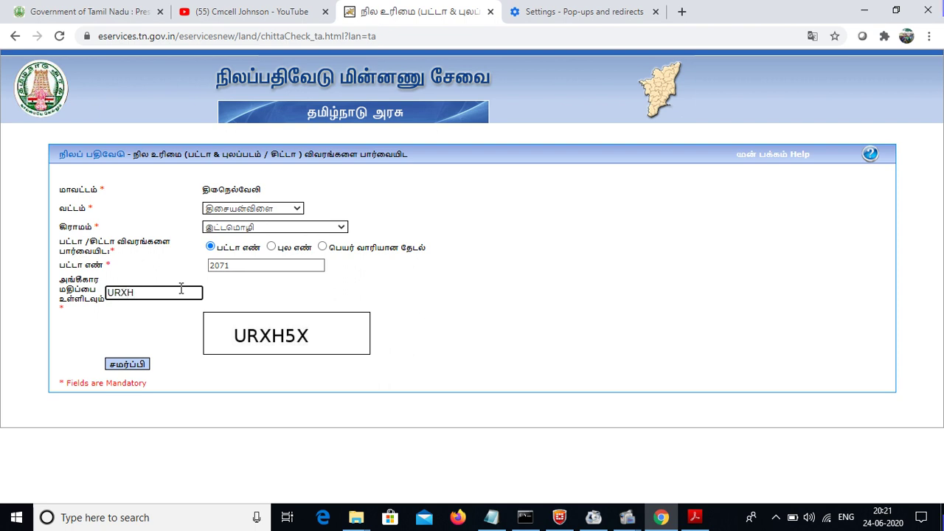
pyautogui.write('5X')
pyautogui.click(137, 364)
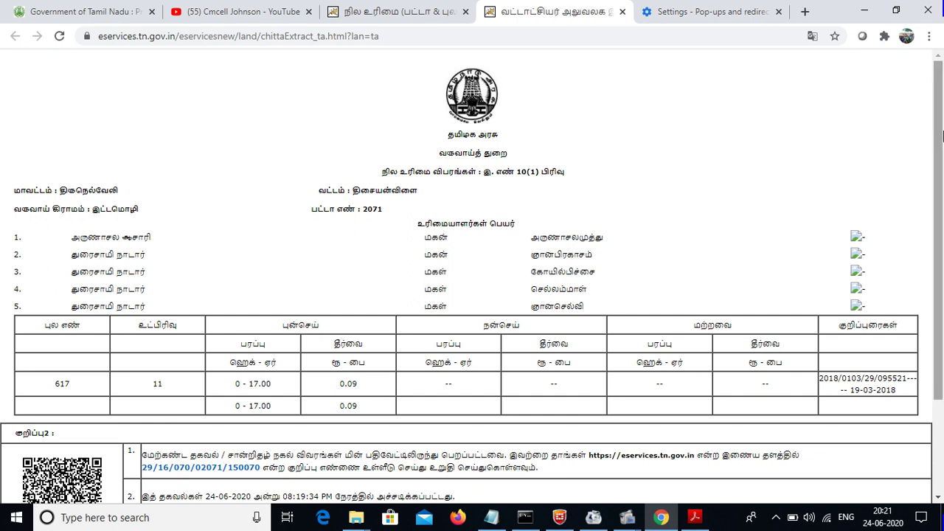
pyautogui.scroll(-3, 942, 243)
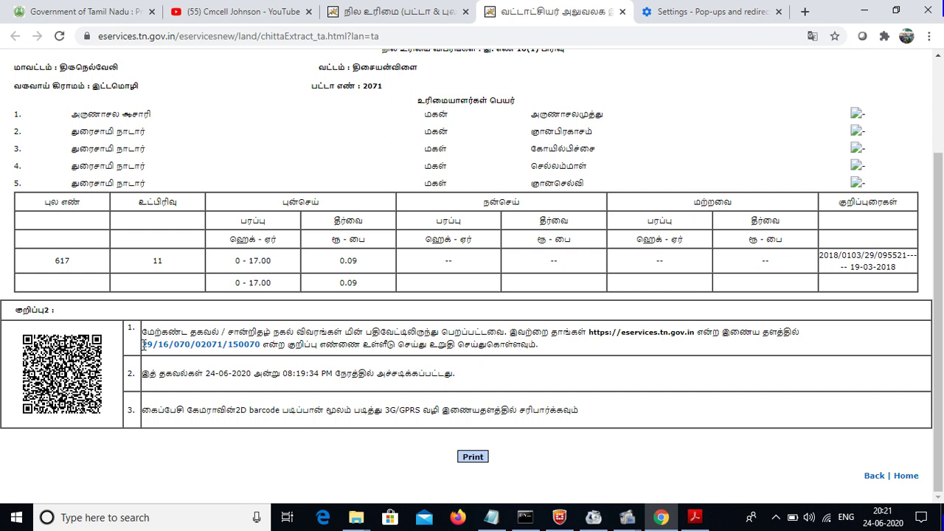
pyautogui.moveTo(144, 344); pyautogui.dragTo(267, 346)
pyautogui.hotkey('ctrl', 'c')
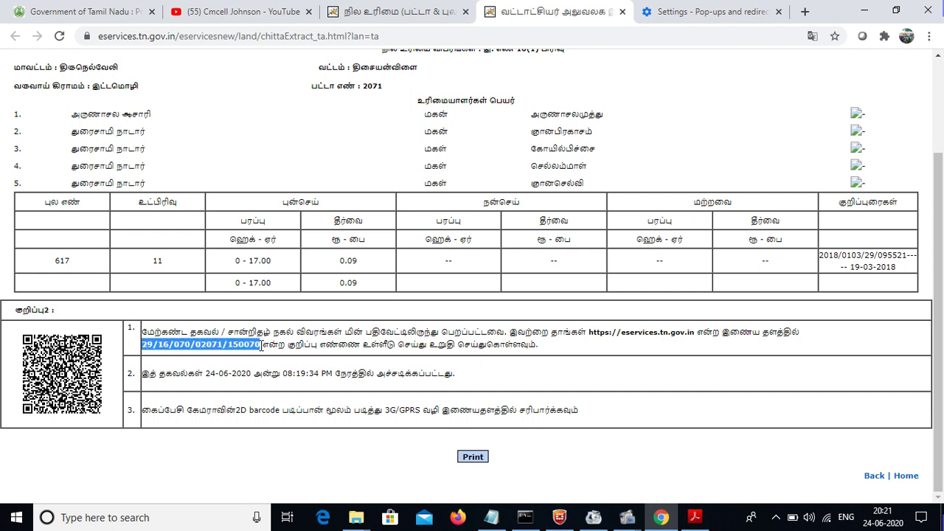
pyautogui.click(330, 14)
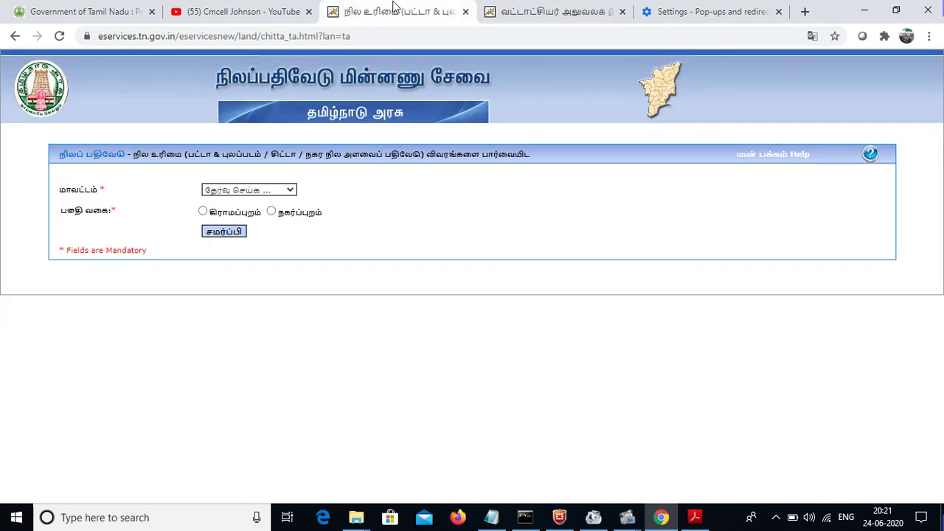
# Paste the reference number into the online chitta verification form and submit it
pyautogui.click(747, 159)
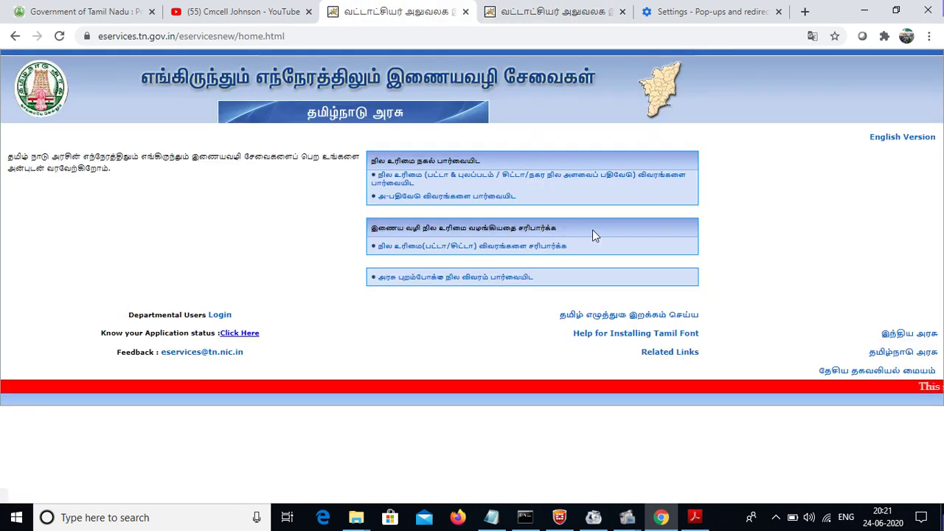
pyautogui.click(500, 255)
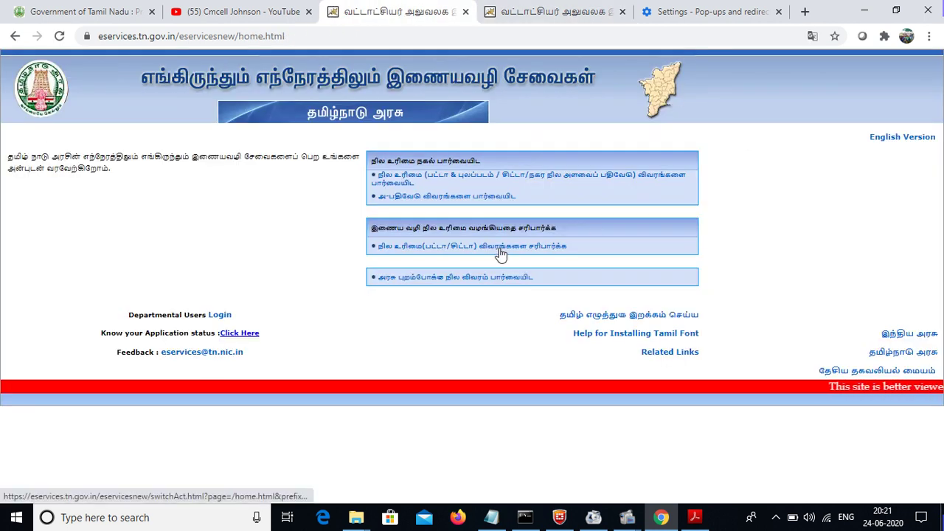
pyautogui.click(267, 192)
pyautogui.hotkey('ctrl', 'v')
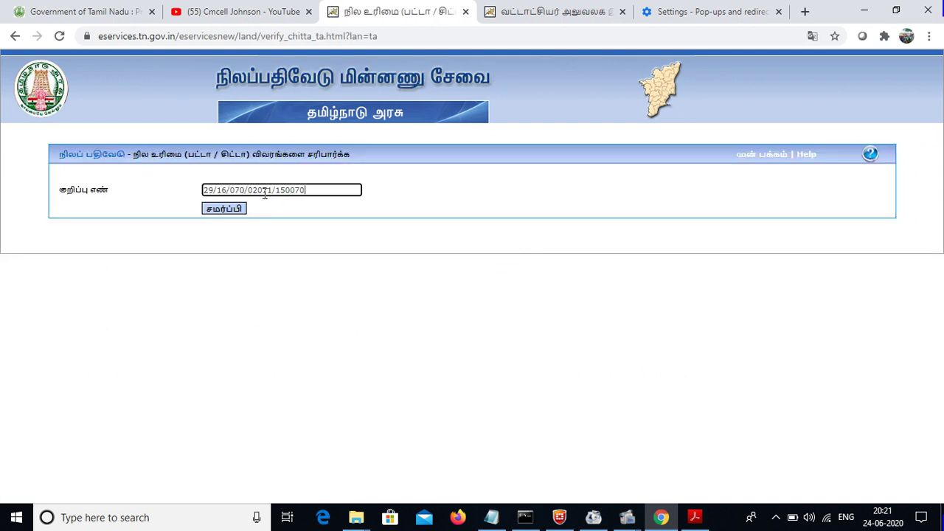
pyautogui.click(223, 209)
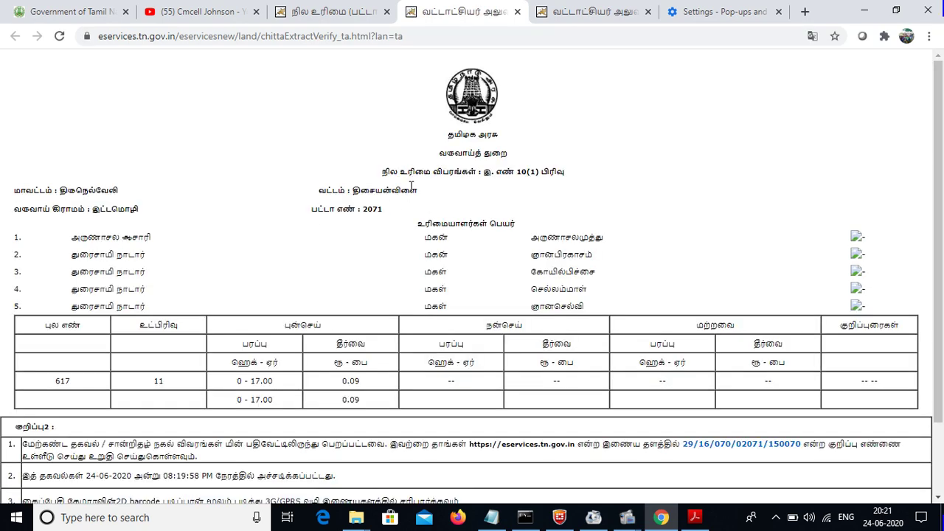
# Reopen the land records service from the home page and submit திருநெல்வேலி district, rural area
pyautogui.click(330, 9)
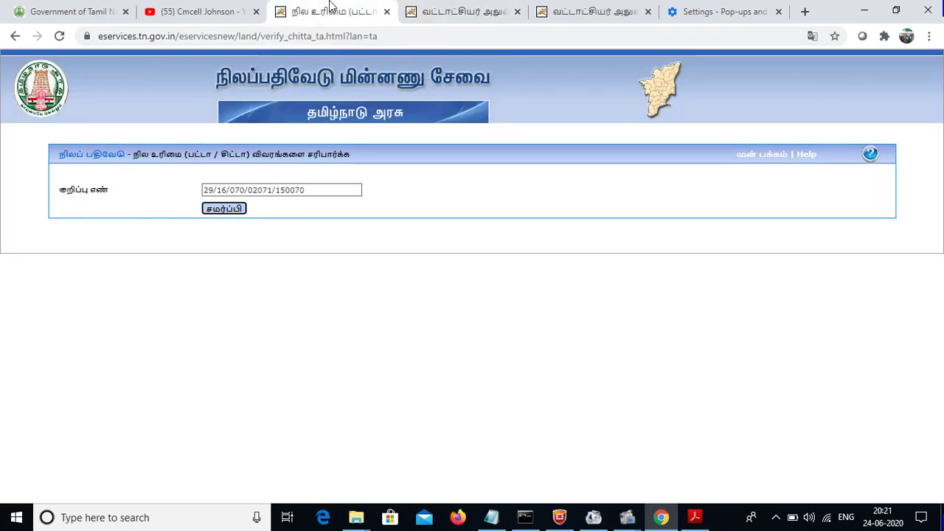
pyautogui.click(767, 156)
pyautogui.click(511, 185)
pyautogui.click(285, 190)
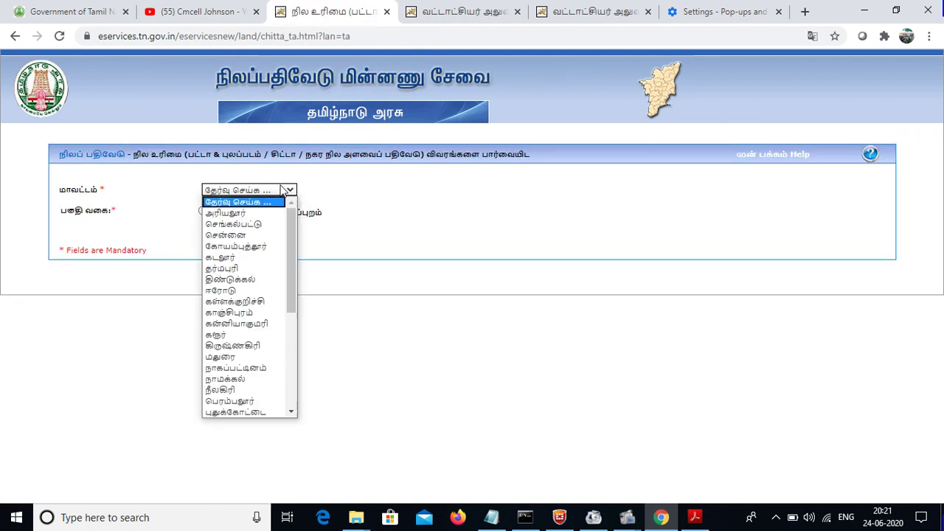
pyautogui.scroll(-1, 292, 306)
pyautogui.moveTo(293, 306); pyautogui.dragTo(299, 371)
pyautogui.click(270, 380)
pyautogui.click(203, 211)
pyautogui.click(211, 233)
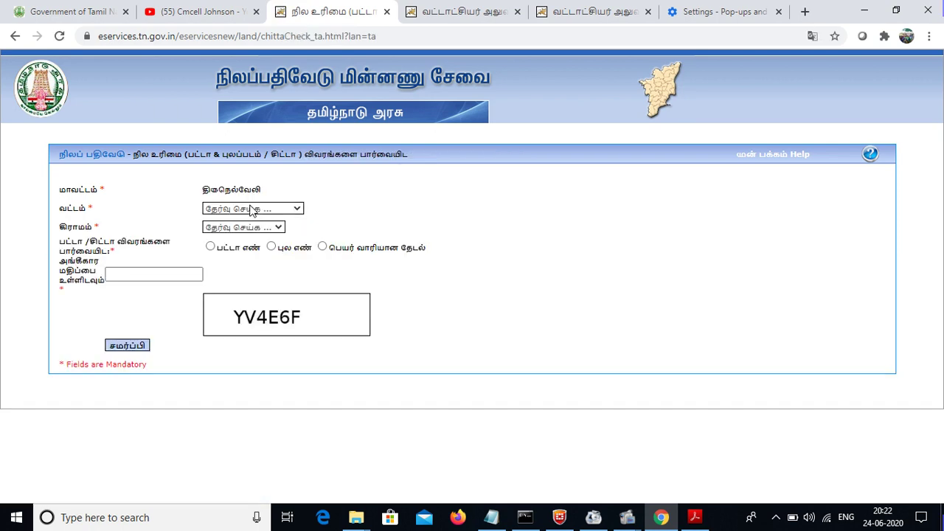
# Pick திசையன்விளை taluk, இட்டமொழி village, and survey number 643 with subdivision 3
pyautogui.click(255, 209)
pyautogui.click(272, 298)
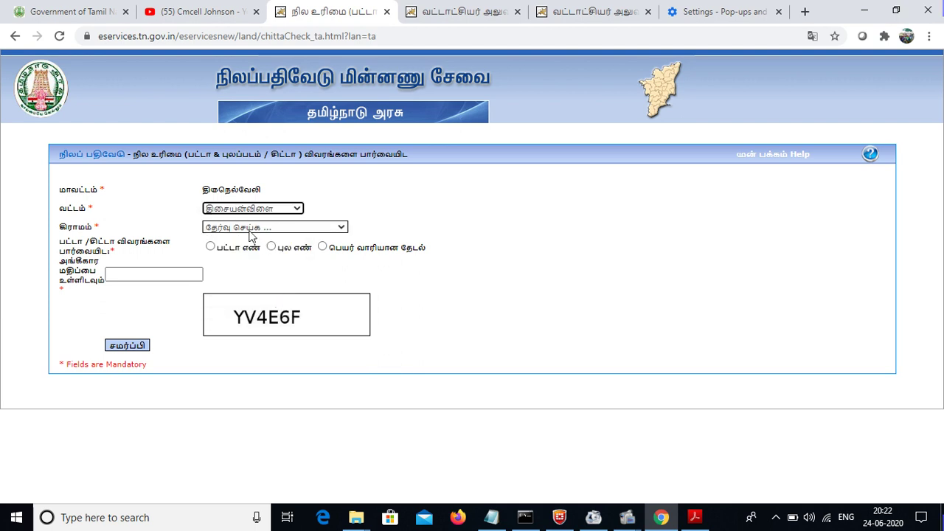
pyautogui.click(250, 229)
pyautogui.click(251, 262)
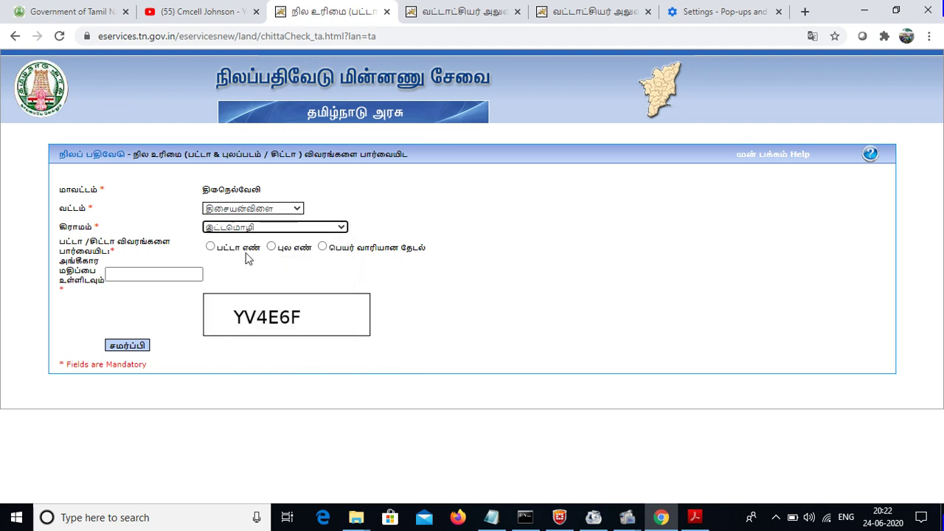
pyautogui.click(269, 247)
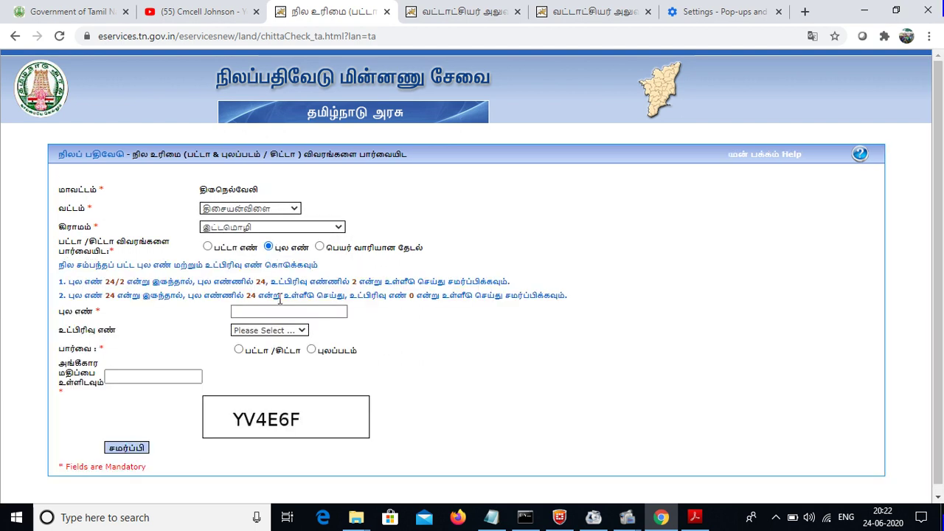
pyautogui.click(277, 310)
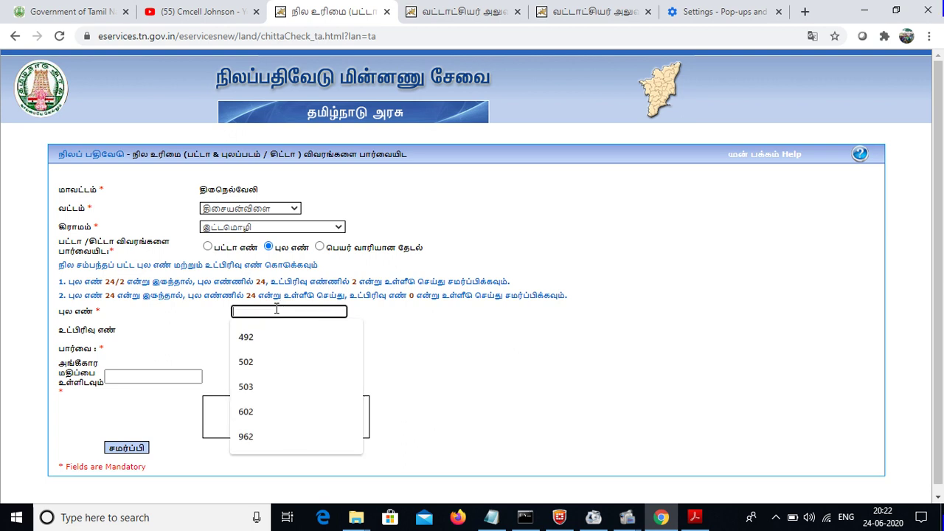
pyautogui.write('6')
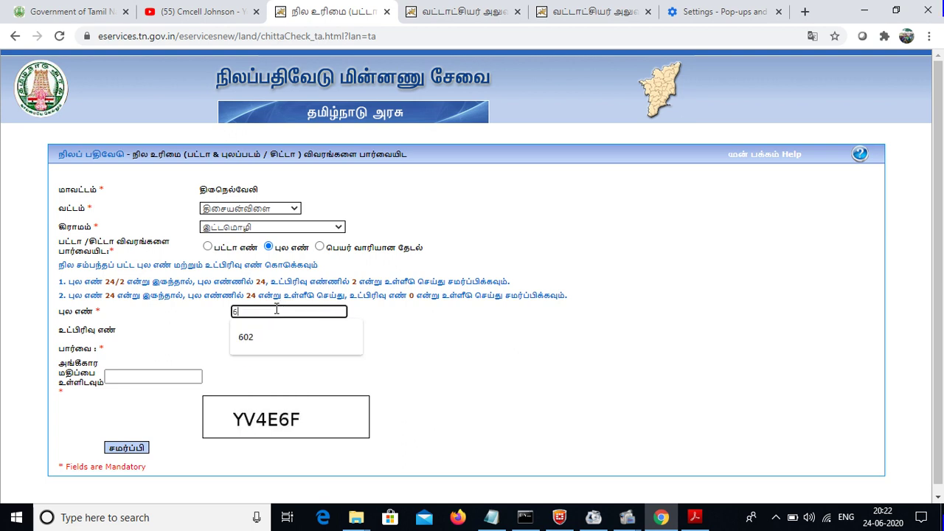
pyautogui.write('43')
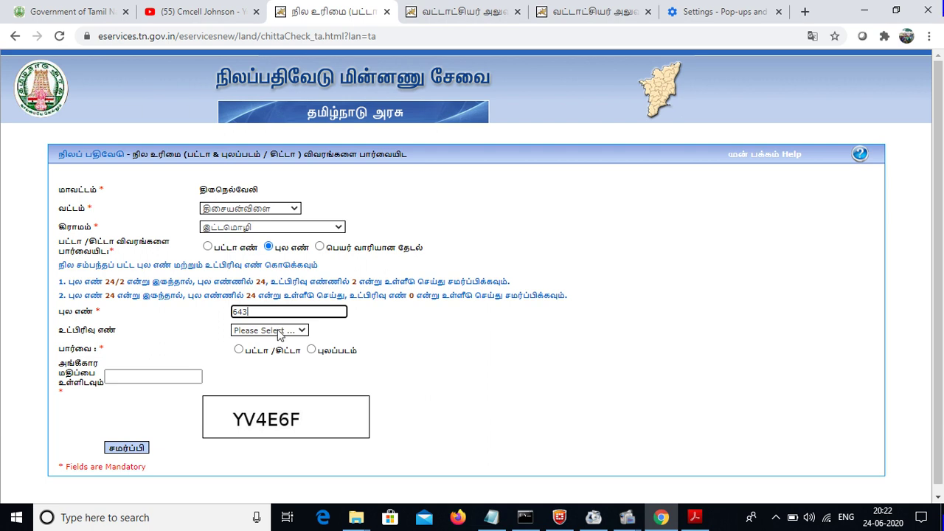
pyautogui.click(284, 333)
pyautogui.click(287, 333)
pyautogui.click(286, 334)
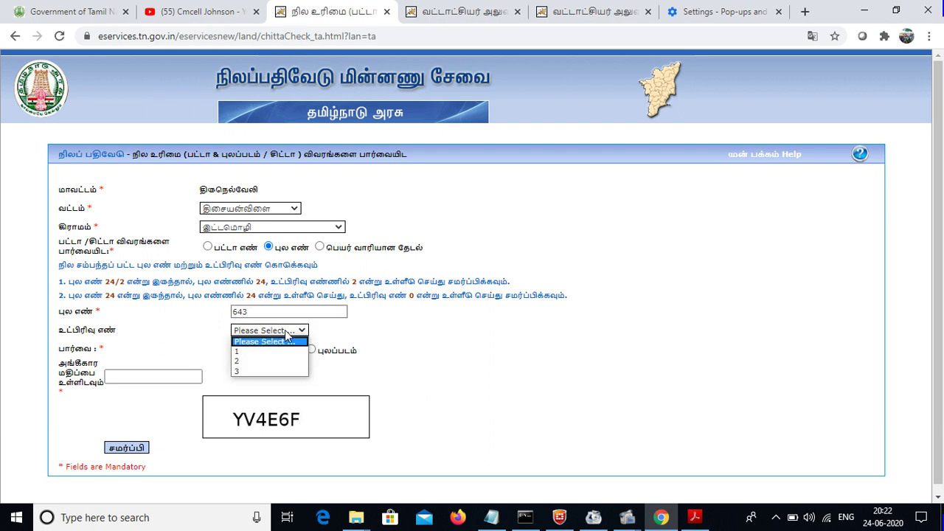
pyautogui.click(267, 373)
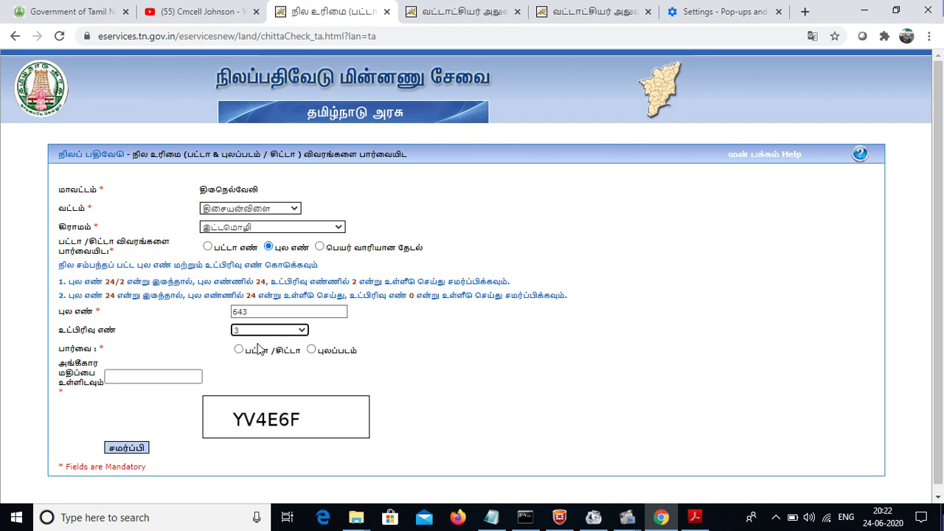
# Choose the patta/chitta output, enter the captcha code and submit the request
pyautogui.click(240, 351)
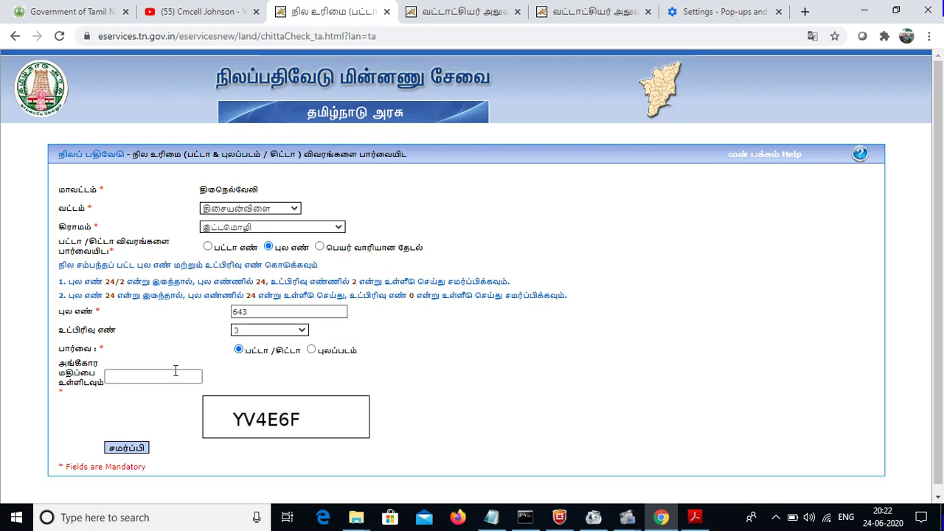
pyautogui.click(167, 377)
pyautogui.write('YV')
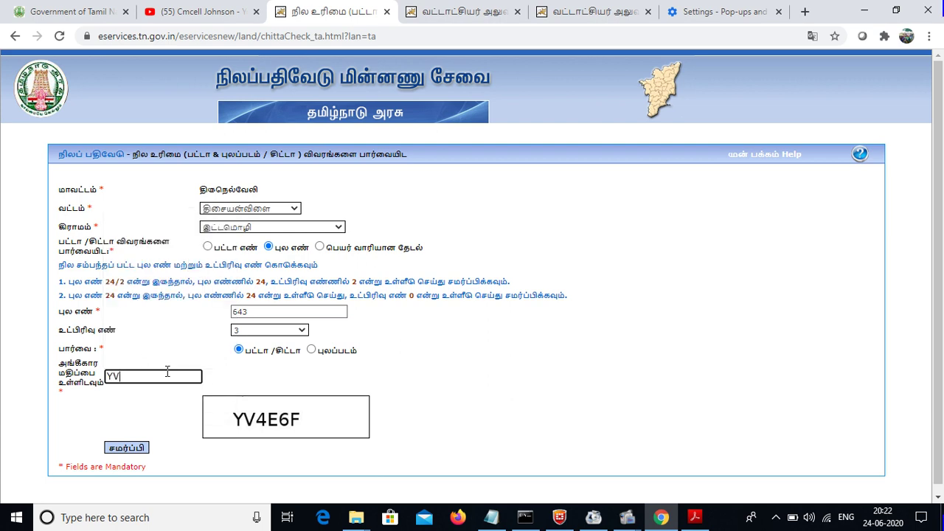
pyautogui.write('4E6F')
pyautogui.click(143, 447)
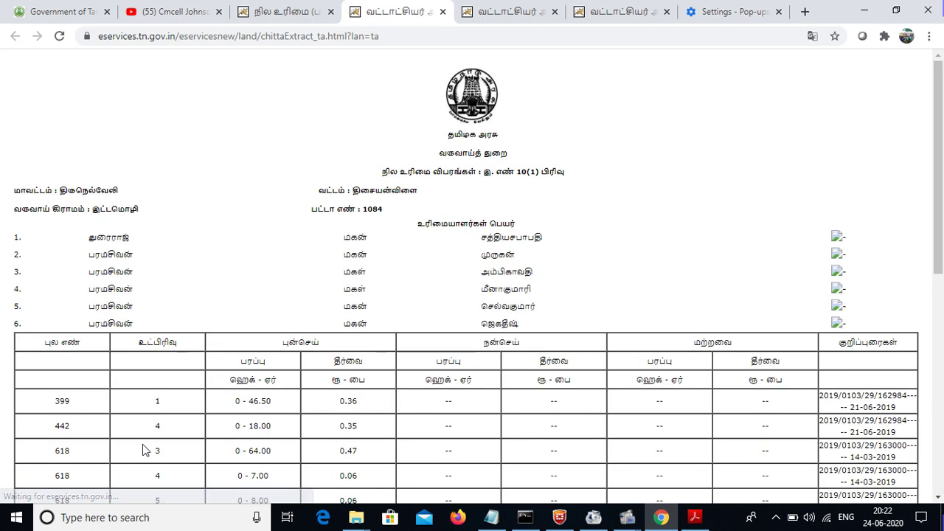
# Scroll through the patta 1084 chitta extract and land table, then return to the land-records form tab
pyautogui.moveTo(940, 144); pyautogui.dragTo(940, 359)
pyautogui.scroll(5, 755, 137)
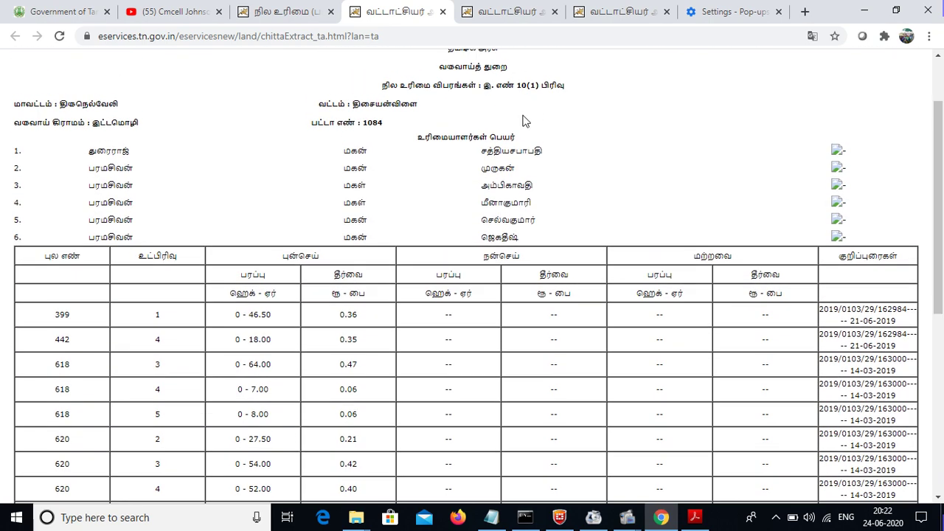
pyautogui.click(286, 11)
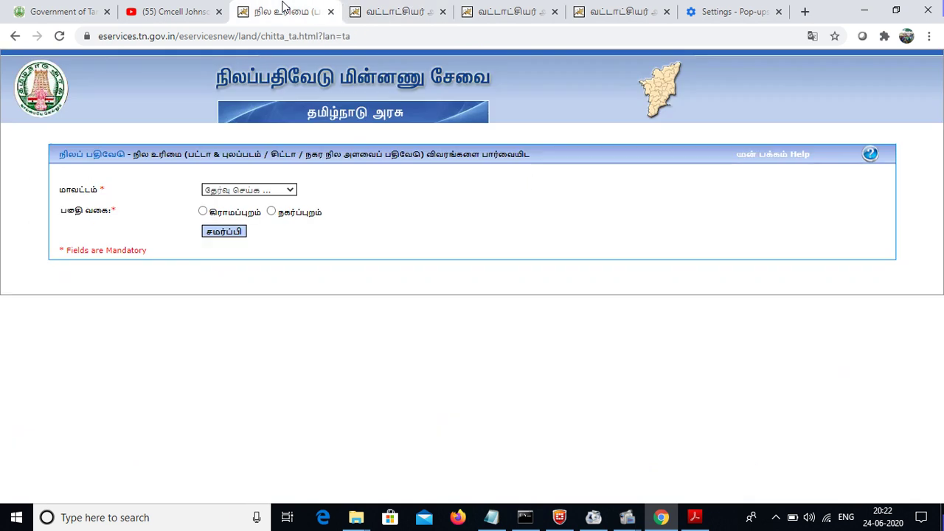
# Choose திருநெல்வேலி district (rural), taluk திசையன்விளை and village இட்டமொழி
pyautogui.click(261, 193)
pyautogui.moveTo(291, 252); pyautogui.dragTo(292, 349)
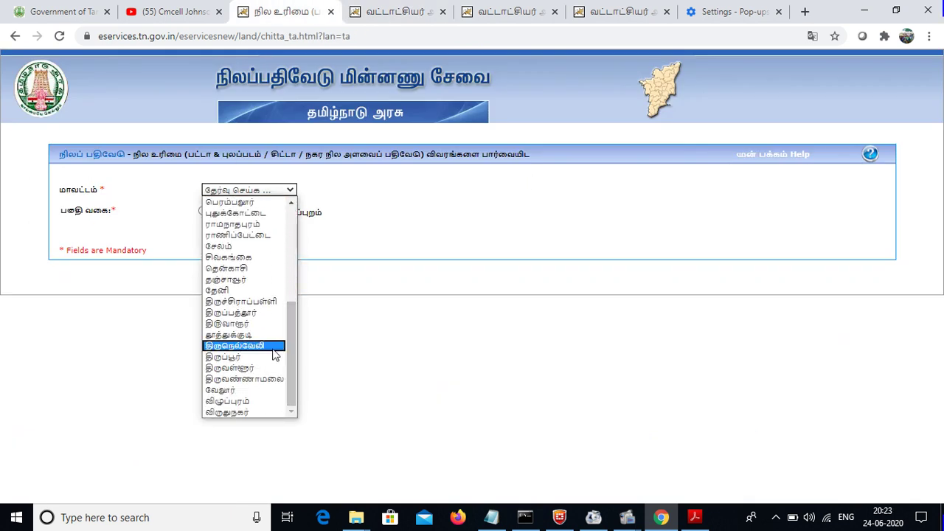
pyautogui.click(264, 349)
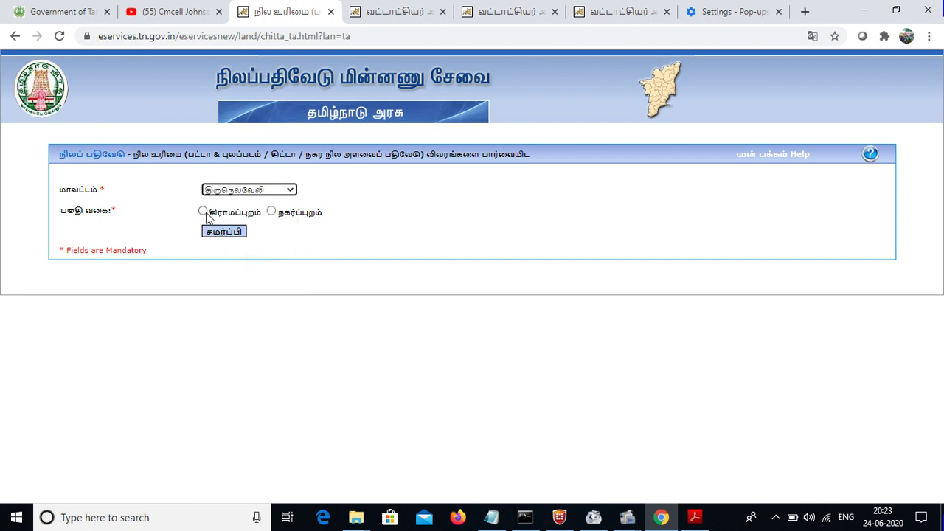
pyautogui.click(221, 231)
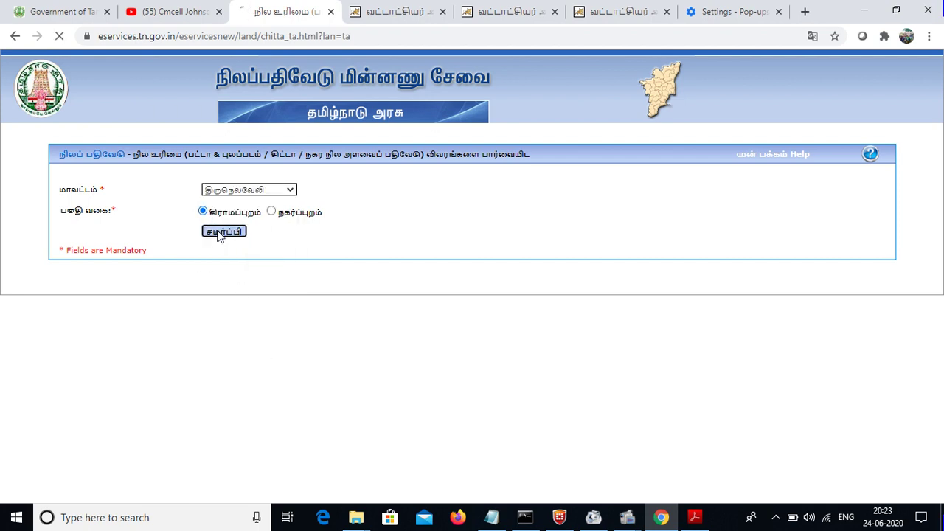
pyautogui.click(251, 210)
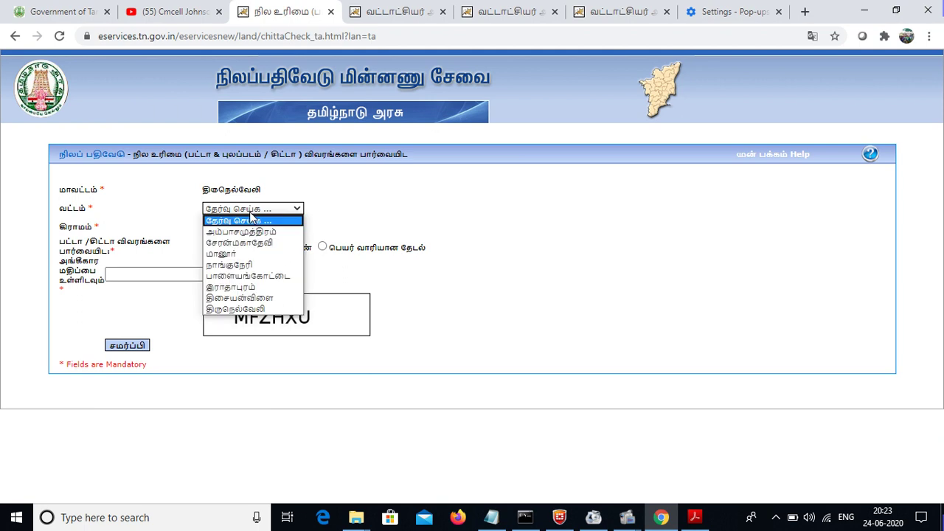
pyautogui.click(264, 298)
pyautogui.click(236, 228)
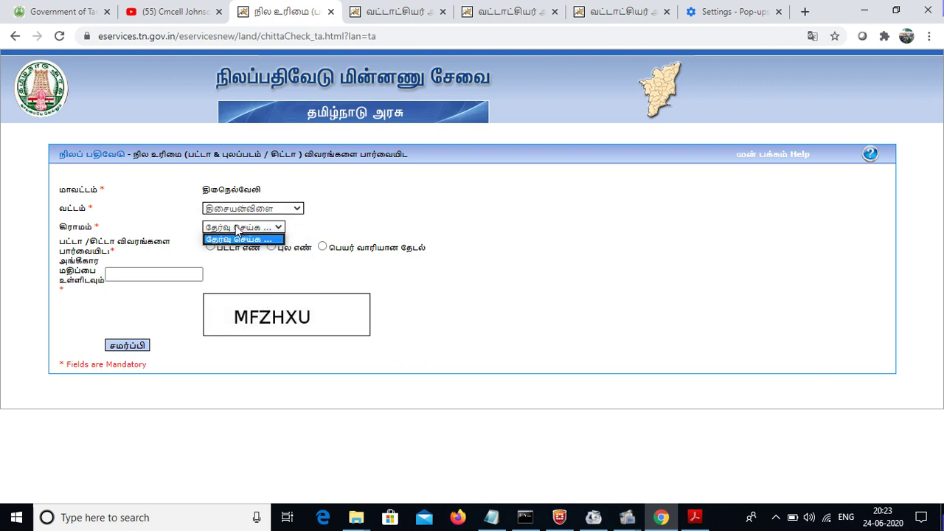
pyautogui.click(263, 227)
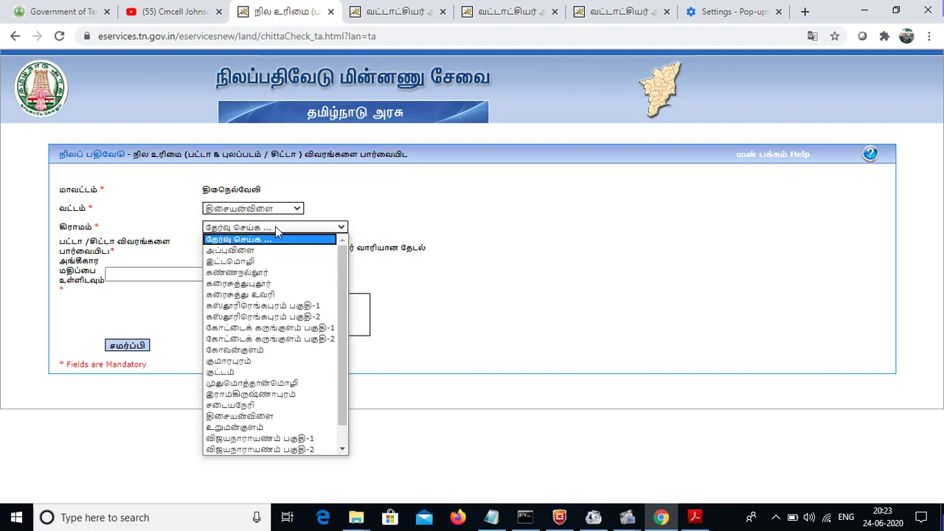
pyautogui.click(262, 262)
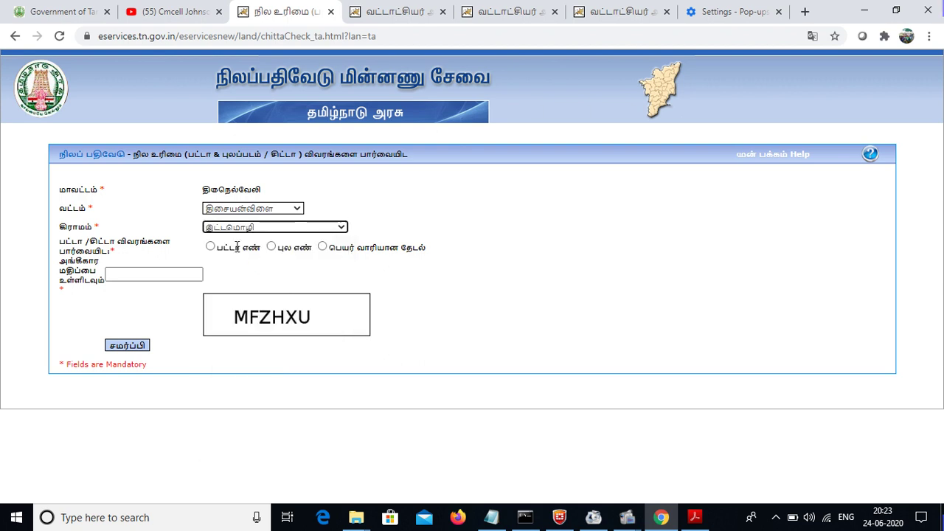
# Request the புலப்படம் field map for survey number 962, entering the captcha and submitting
pyautogui.click(271, 247)
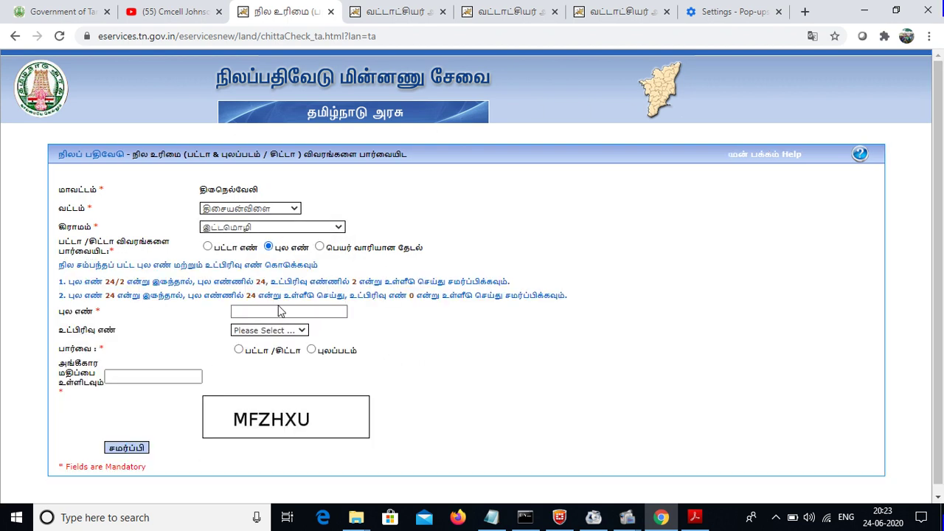
pyautogui.click(259, 314)
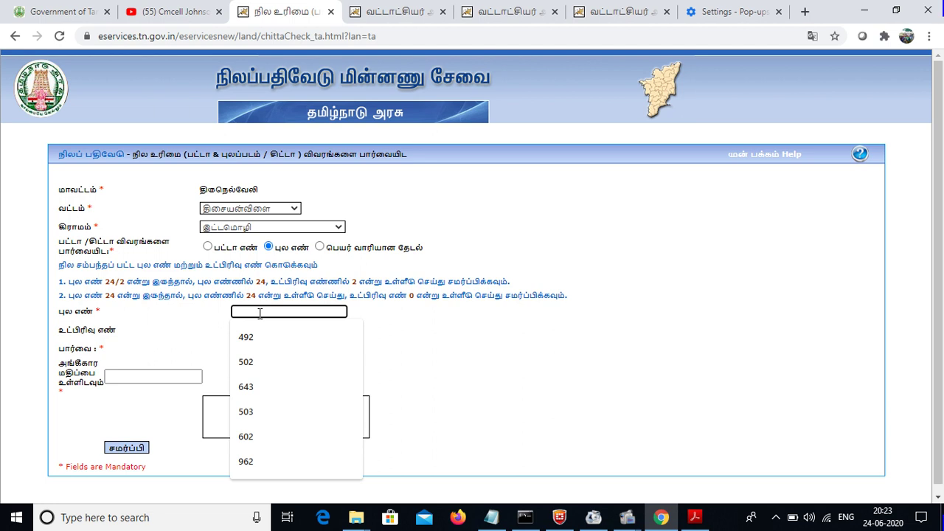
pyautogui.write('962')
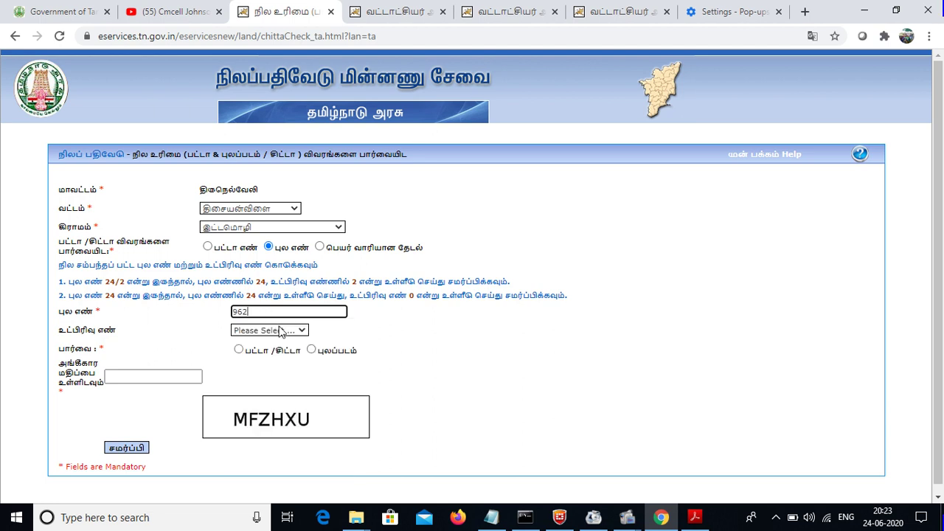
pyautogui.click(280, 331)
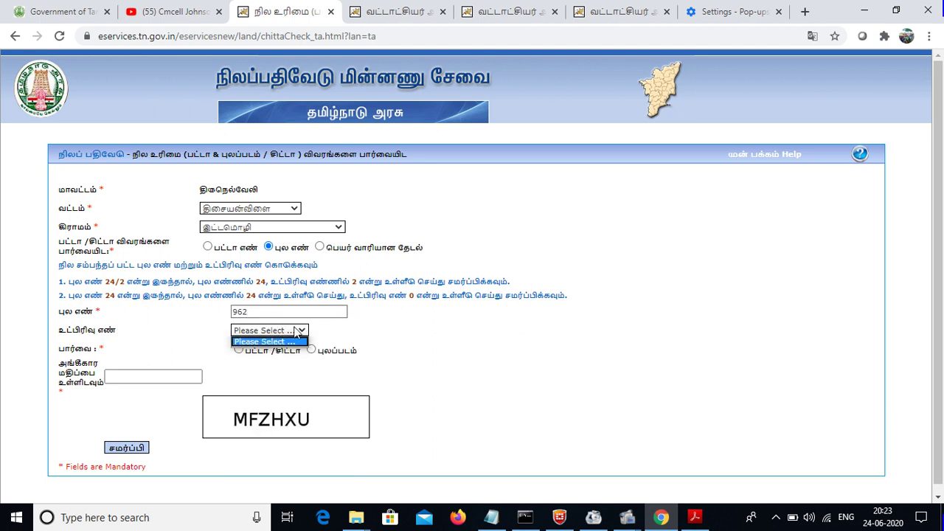
pyautogui.click(298, 330)
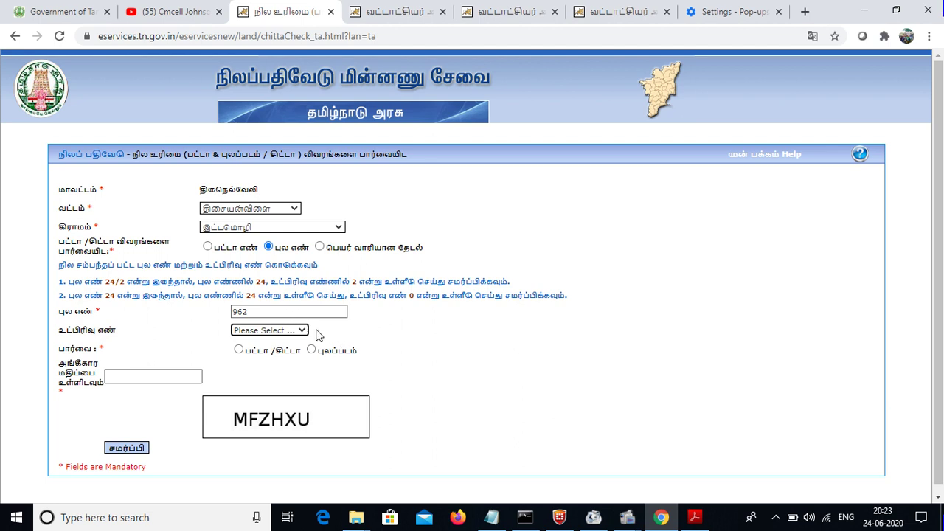
pyautogui.click(312, 349)
pyautogui.click(155, 377)
pyautogui.click(154, 378)
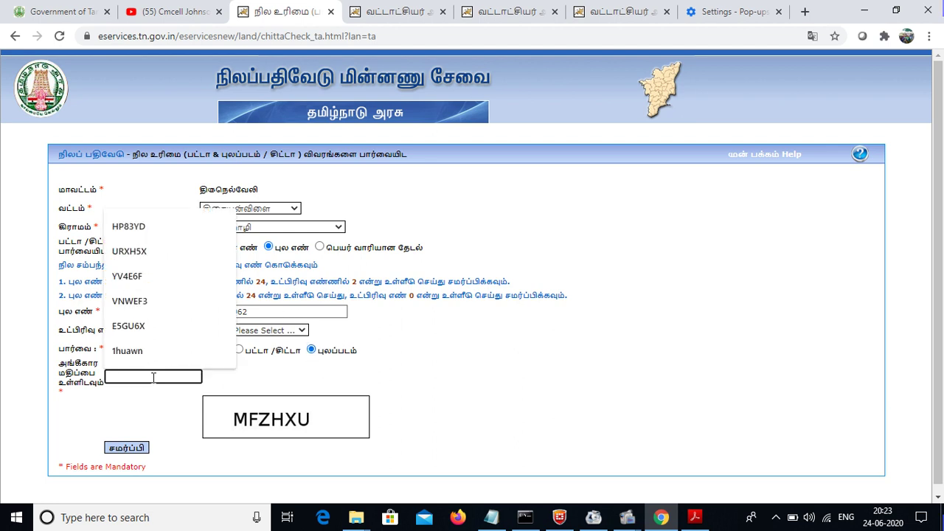
pyautogui.write('MFZ')
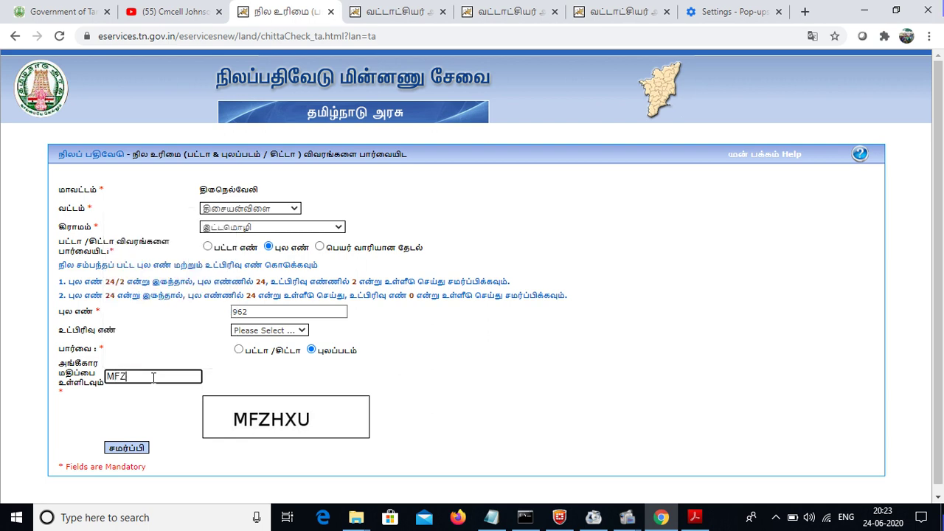
pyautogui.write('HXU')
pyautogui.click(127, 449)
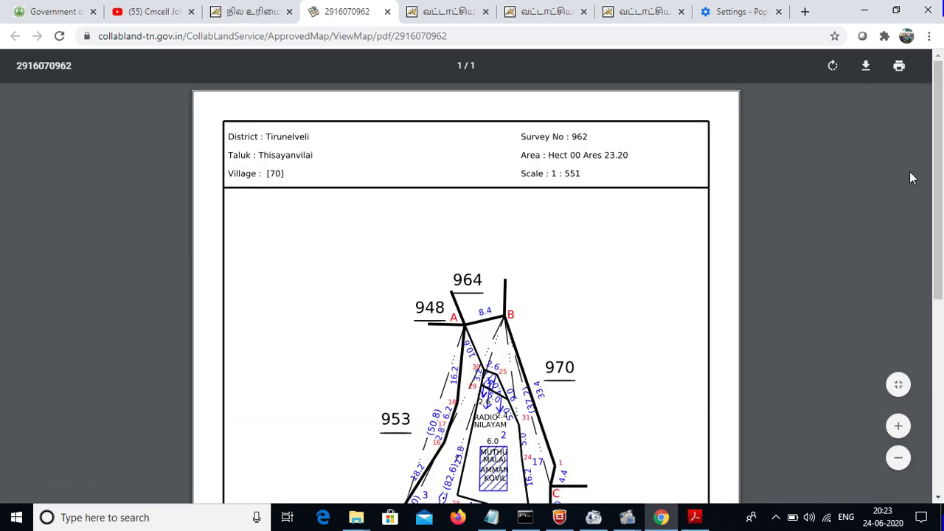
# Scroll through the survey 962 FMB map PDF
pyautogui.moveTo(941, 144); pyautogui.dragTo(941, 312)
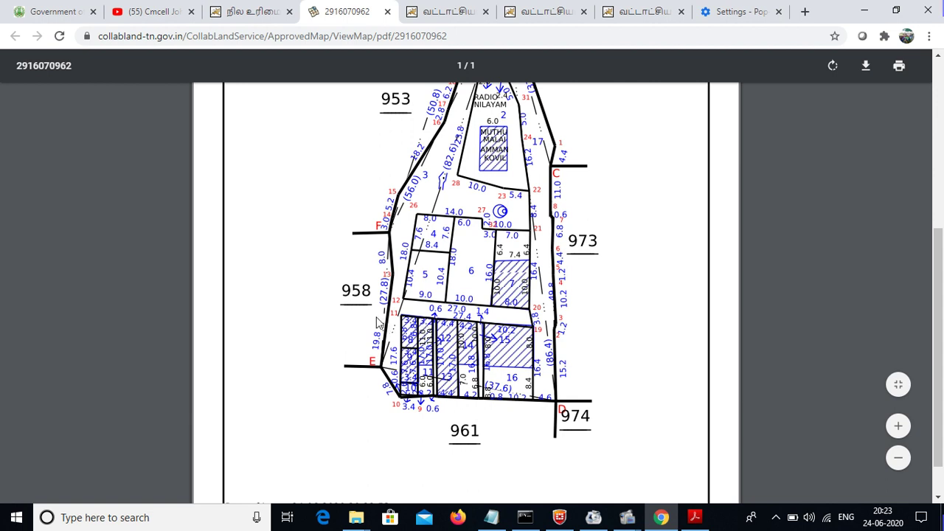
pyautogui.moveTo(938, 280)
pyautogui.mouseDown()
pyautogui.moveTo(940, 192)
pyautogui.moveTo(940, 289)
pyautogui.mouseUp()
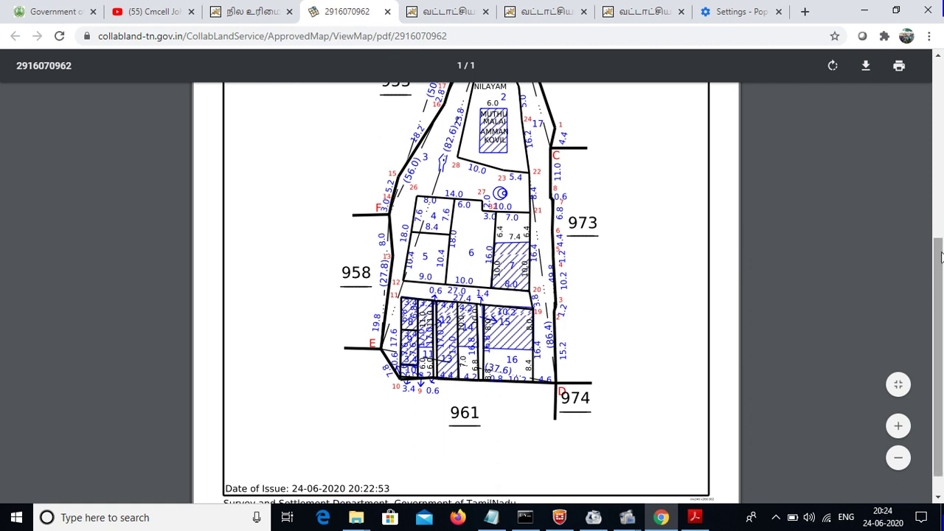
pyautogui.scroll(2, 937, 271)
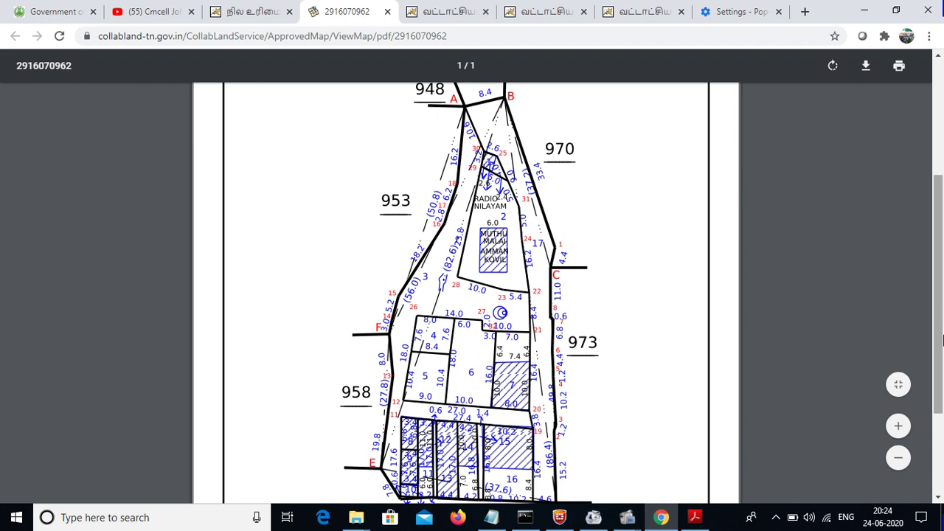
pyautogui.scroll(-1, 943, 334)
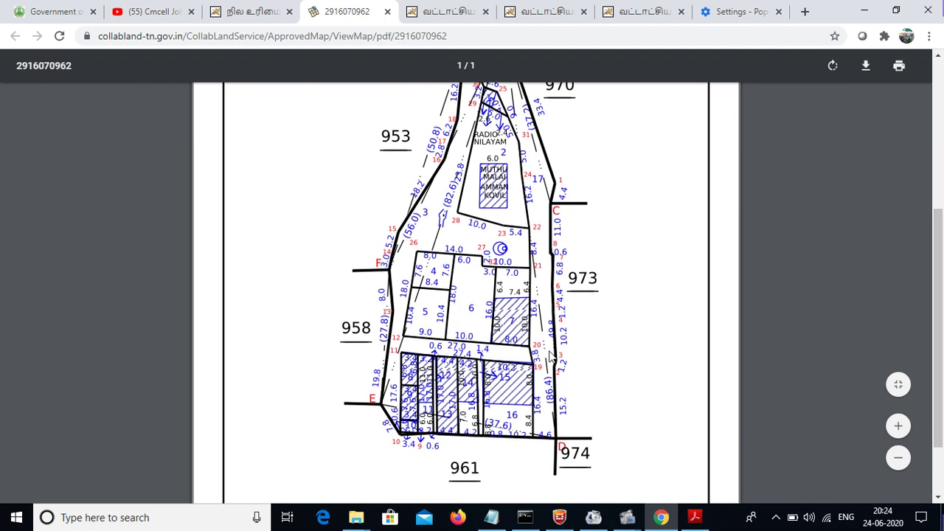
pyautogui.moveTo(935, 233); pyautogui.dragTo(941, 103)
# Back on the land-records form, submit திருநெல்வேலி district with rural area type
pyautogui.click(247, 11)
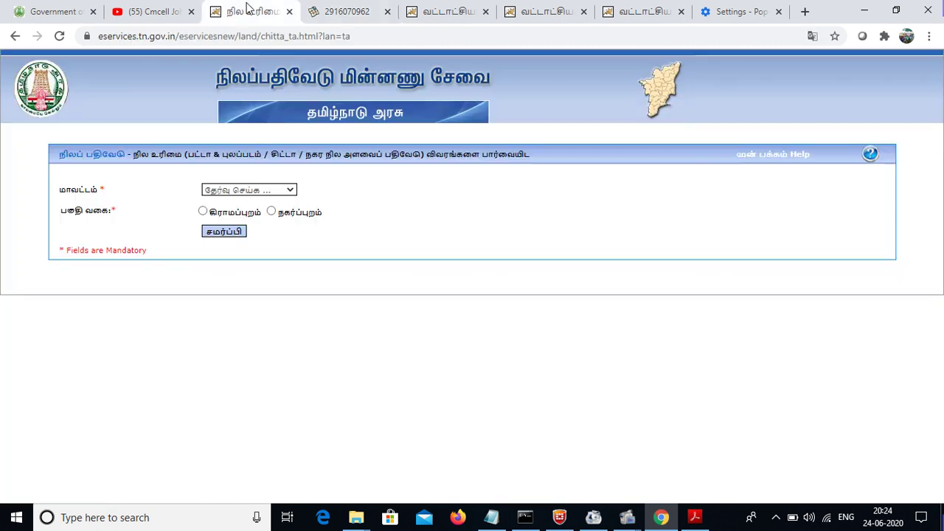
pyautogui.click(273, 191)
pyautogui.moveTo(288, 238); pyautogui.dragTo(300, 334)
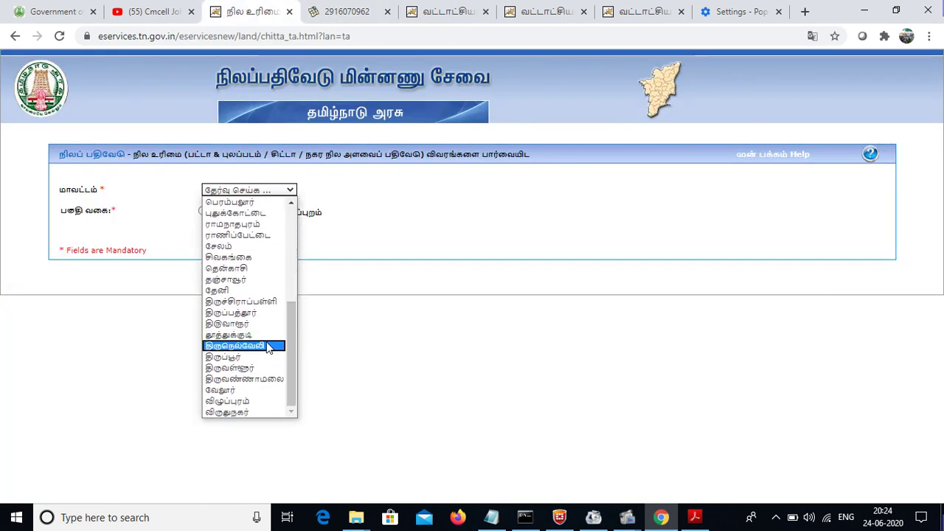
pyautogui.click(266, 348)
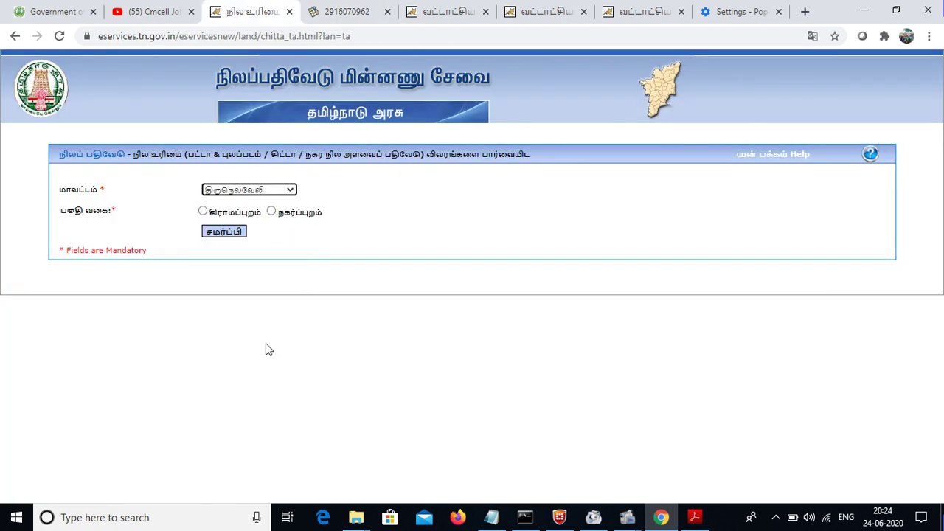
pyautogui.click(218, 233)
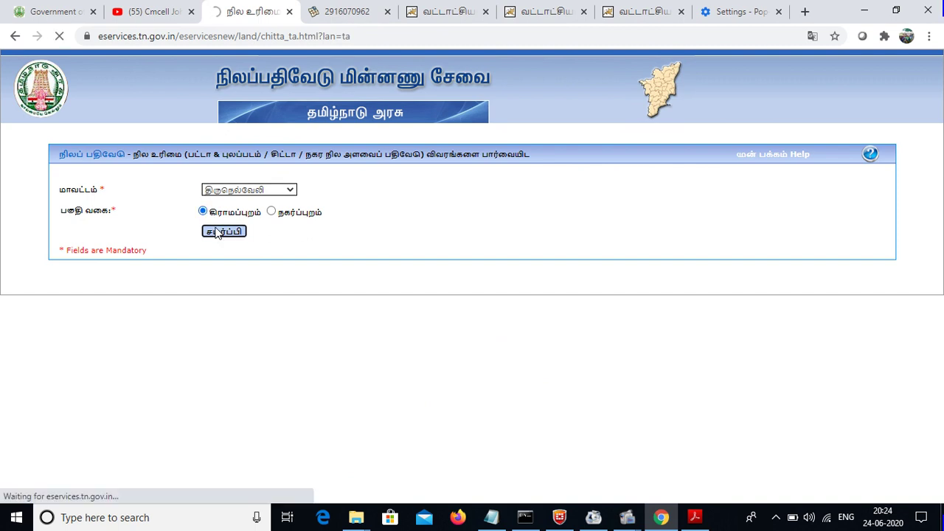
# Set the taluk to திசையன்விளை and the village to இட்டமொழி
pyautogui.click(284, 212)
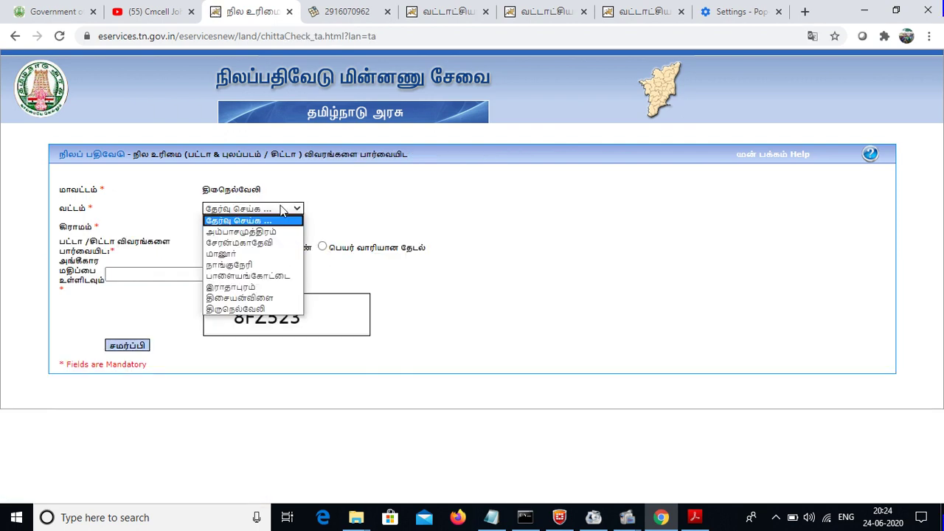
pyautogui.click(278, 298)
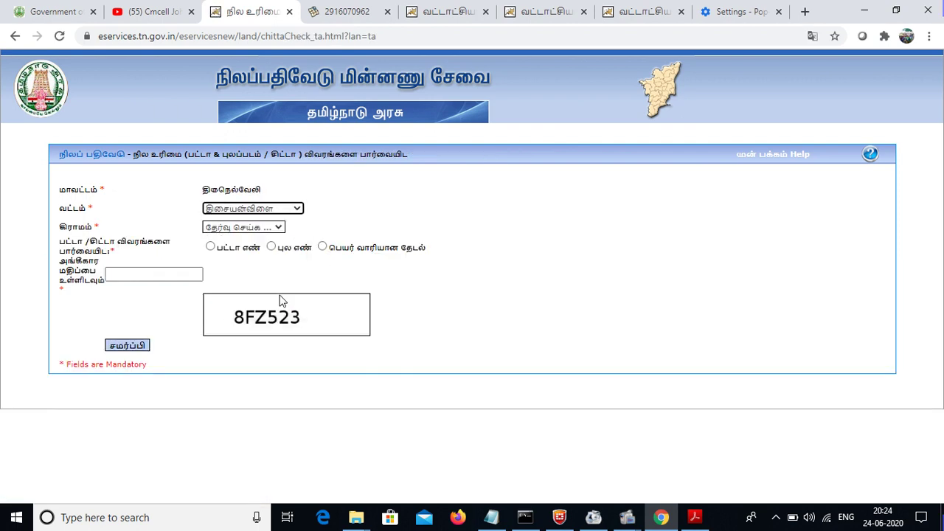
pyautogui.click(234, 229)
pyautogui.click(274, 228)
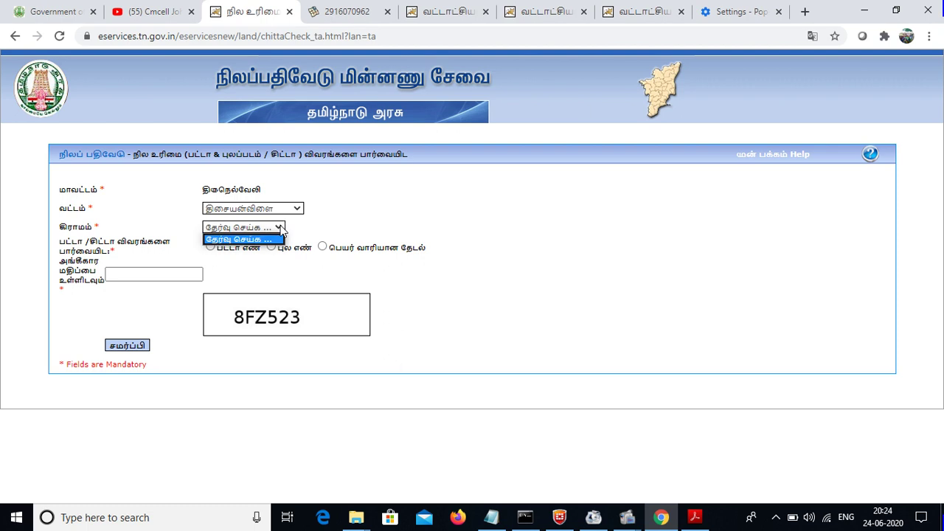
pyautogui.click(336, 219)
pyautogui.click(279, 229)
pyautogui.click(269, 209)
pyautogui.click(279, 263)
pyautogui.click(274, 209)
pyautogui.click(275, 299)
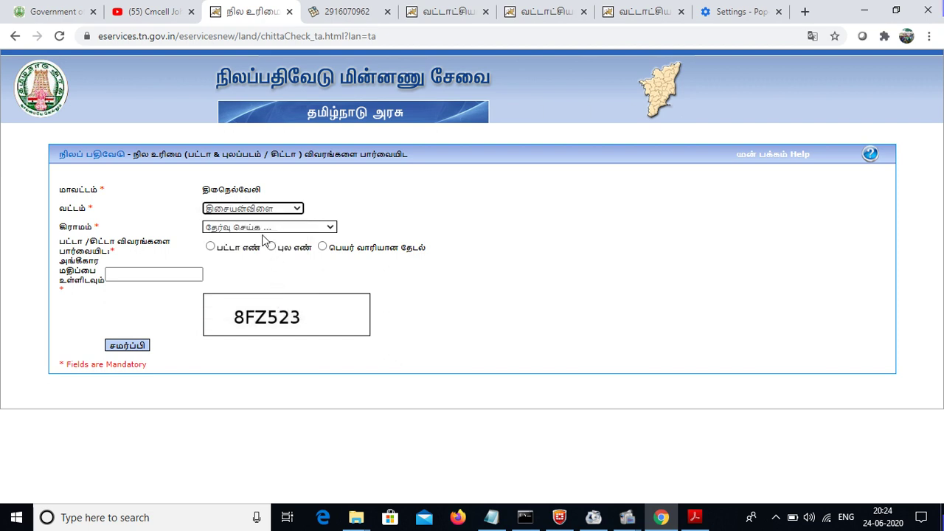
pyautogui.click(251, 227)
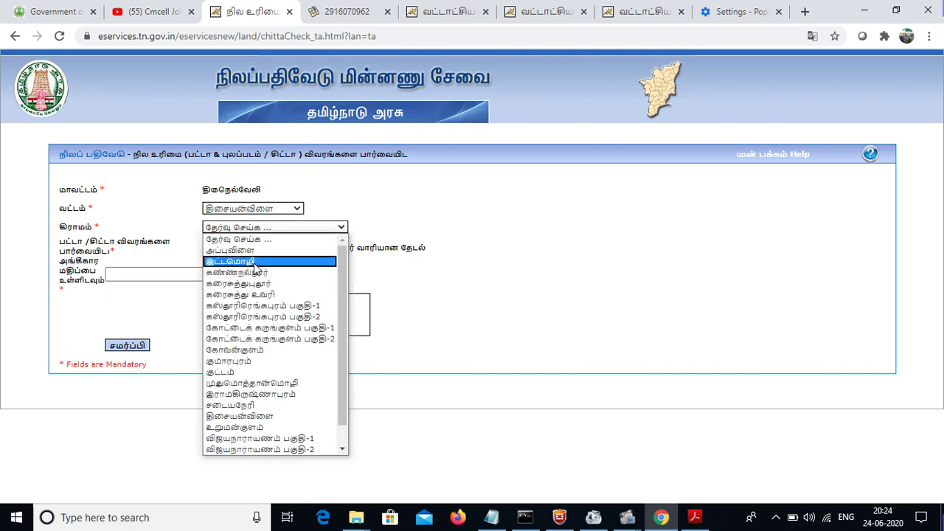
pyautogui.click(253, 262)
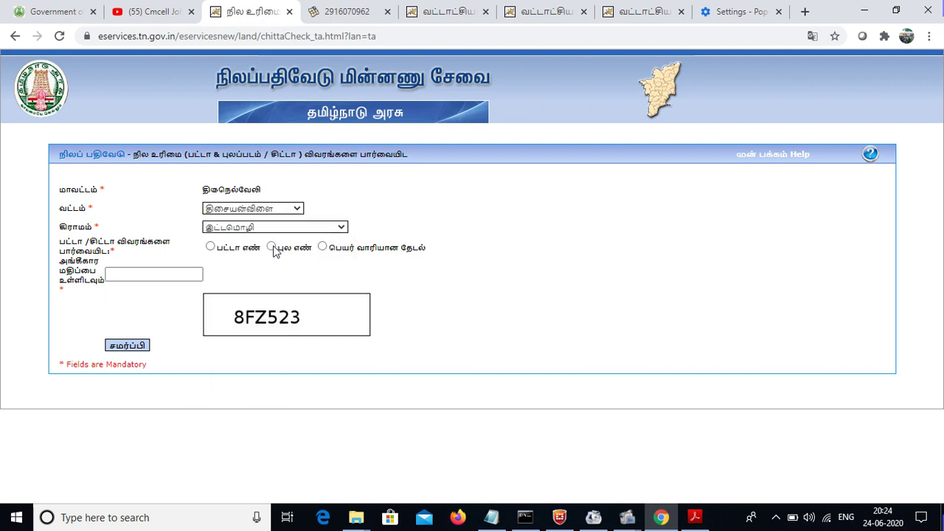
# Request the புலப்படம் map for survey number 617, entering the captcha and submitting
pyautogui.click(271, 247)
pyautogui.click(255, 312)
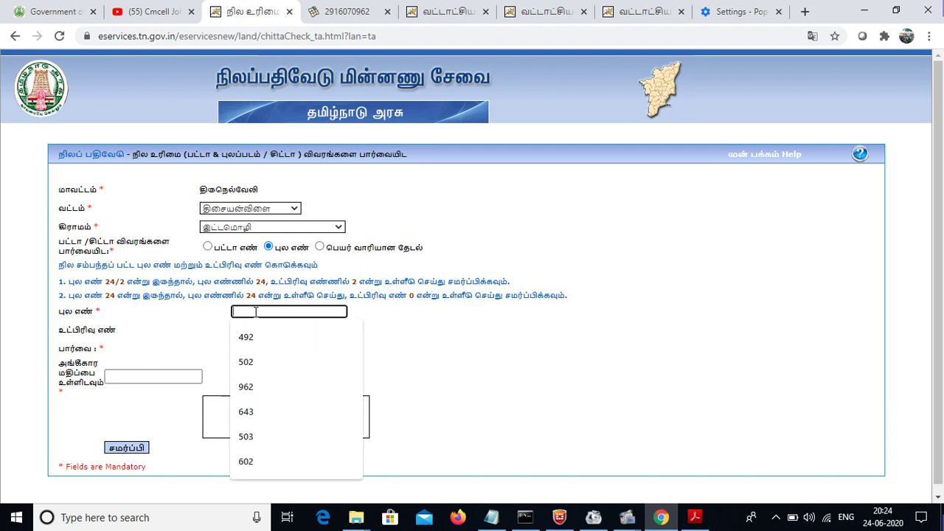
pyautogui.write('617')
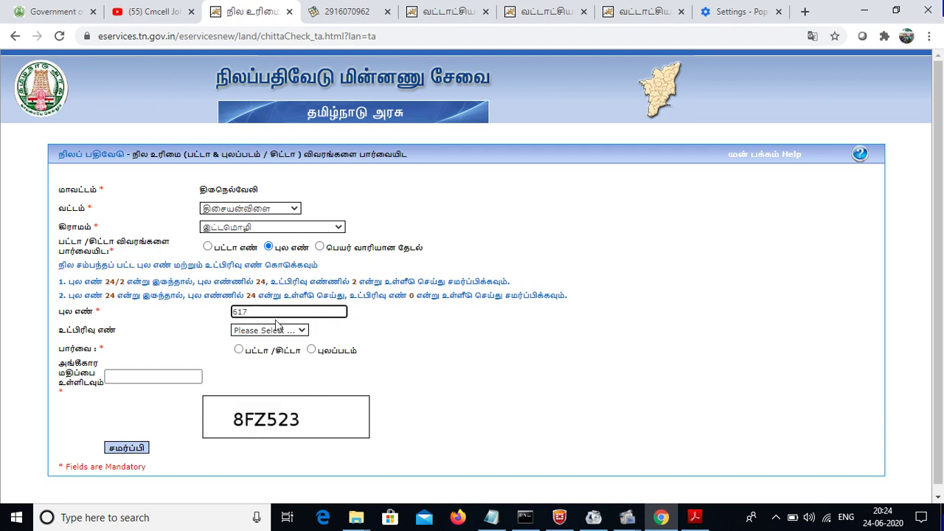
pyautogui.click(311, 350)
pyautogui.click(175, 377)
pyautogui.write('8FZ523')
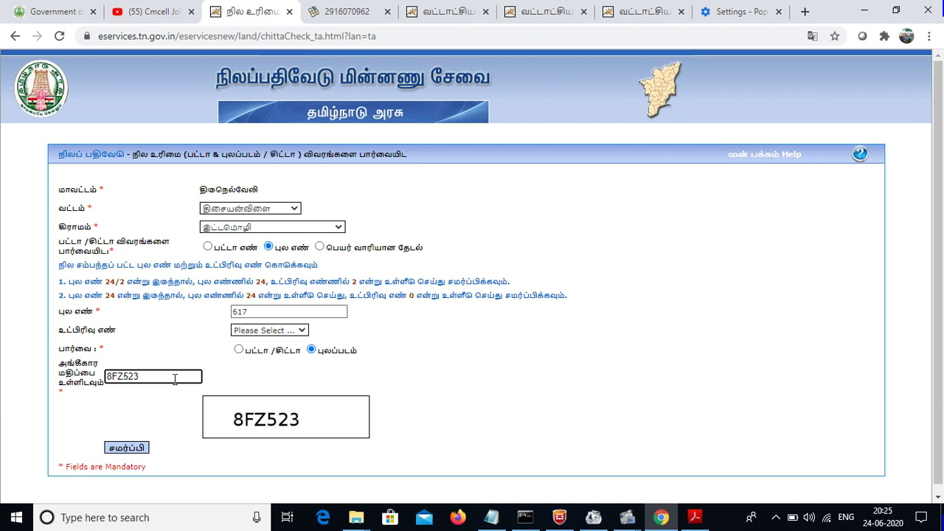
pyautogui.click(127, 448)
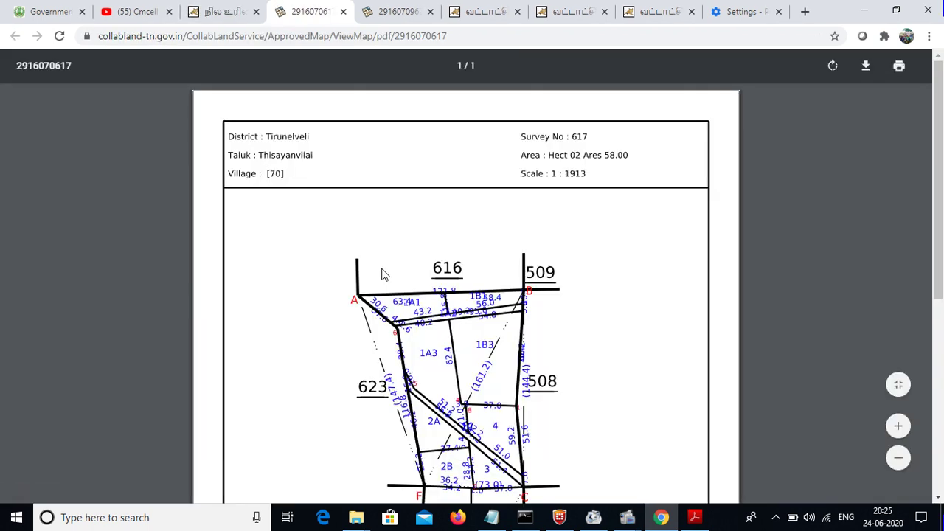
# Scroll through the survey 617 FMB map, then switch back to the land-records form tab
pyautogui.moveTo(939, 99); pyautogui.dragTo(927, 187)
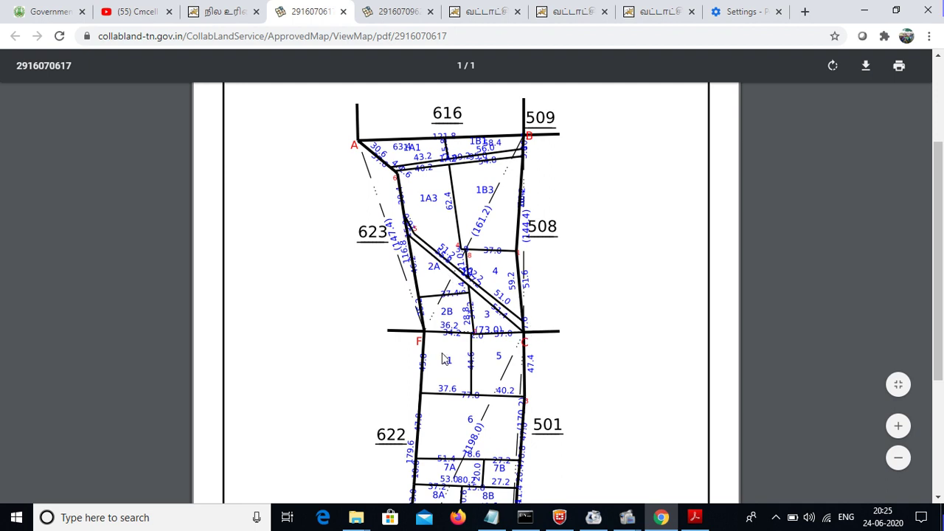
pyautogui.scroll(-2, 942, 236)
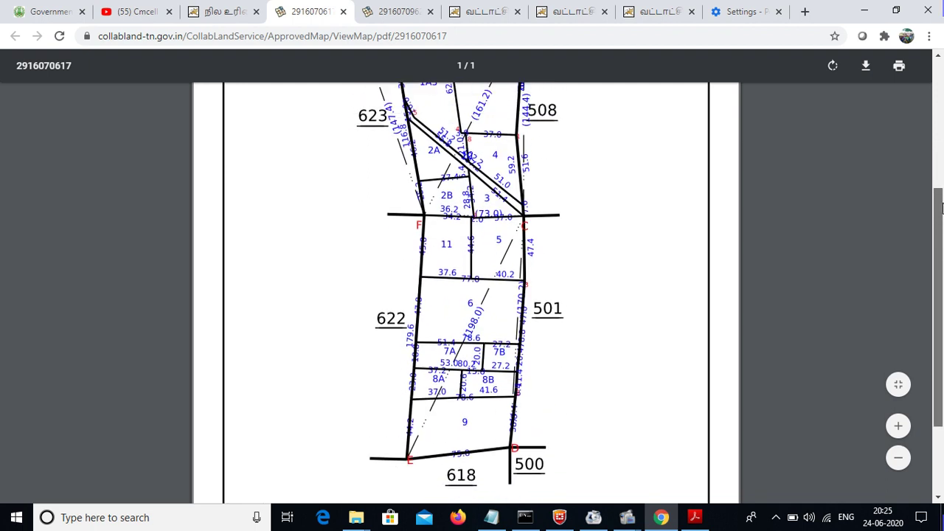
pyautogui.scroll(4, 942, 236)
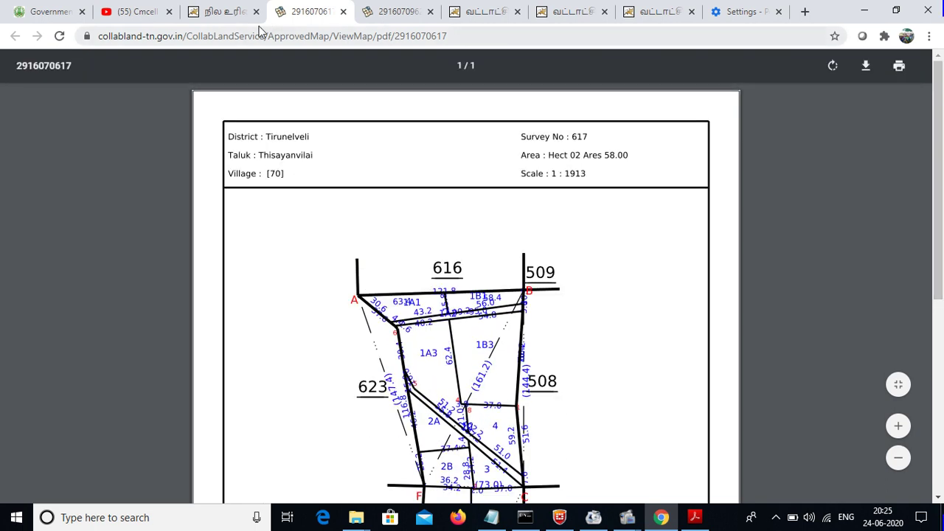
pyautogui.click(214, 11)
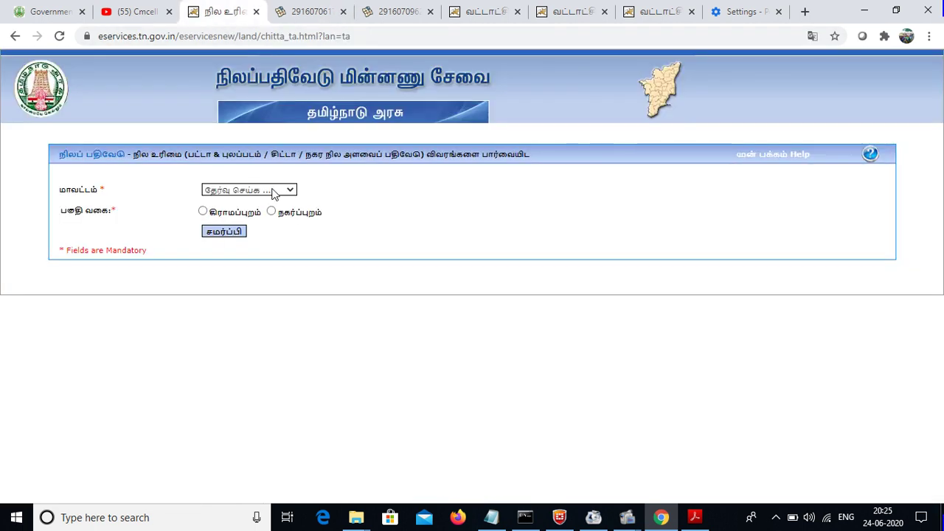
pyautogui.moveTo(627, 518)
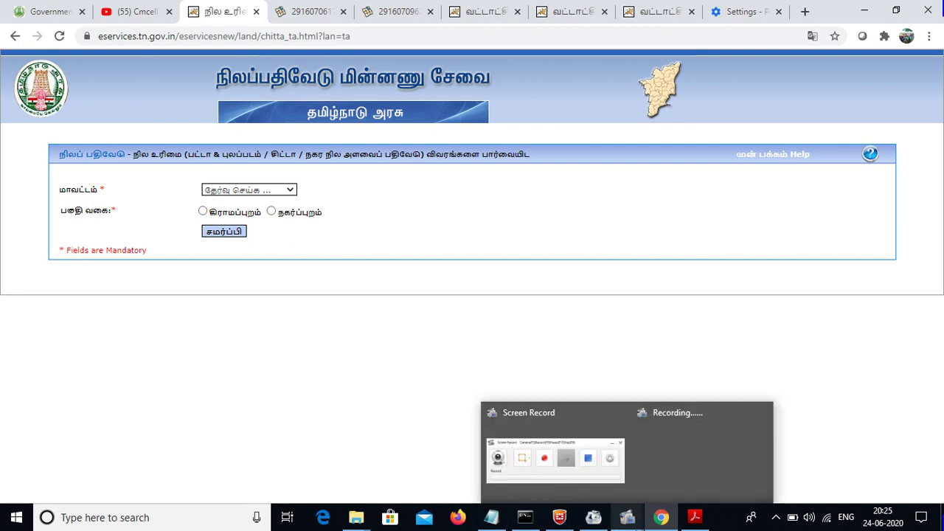
pyautogui.click(569, 455)
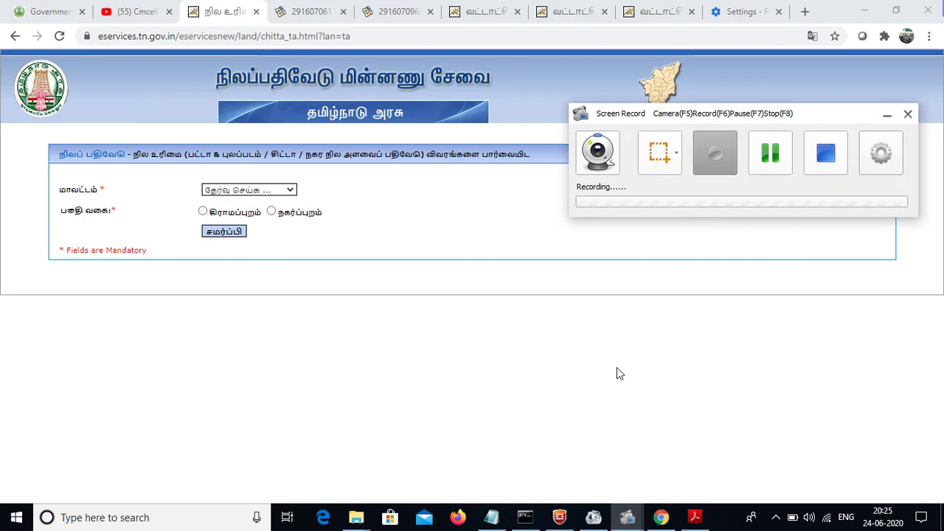
pyautogui.click(767, 155)
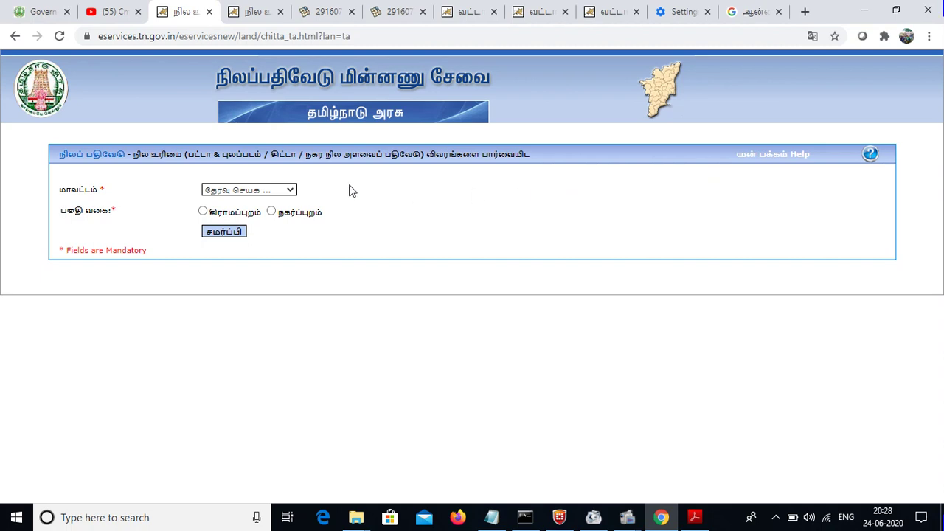
# Choose திருநெல்வேலி district (rural), taluk திசையன்விளை and village இட்டமொழி
pyautogui.click(278, 193)
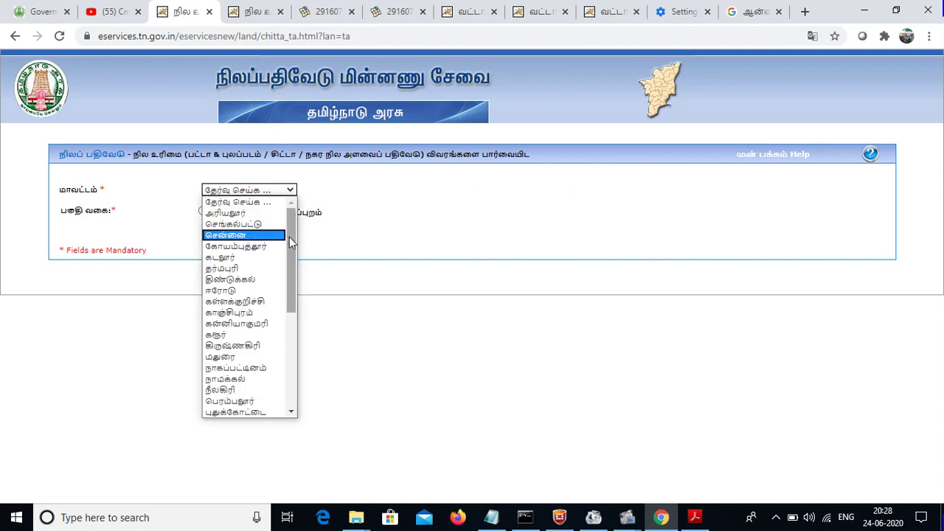
pyautogui.moveTo(291, 240); pyautogui.dragTo(291, 333)
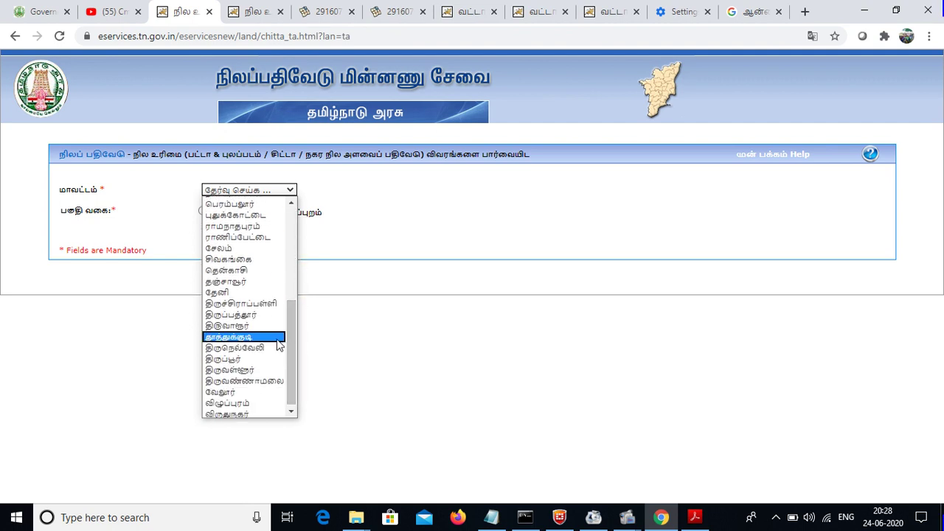
pyautogui.click(274, 348)
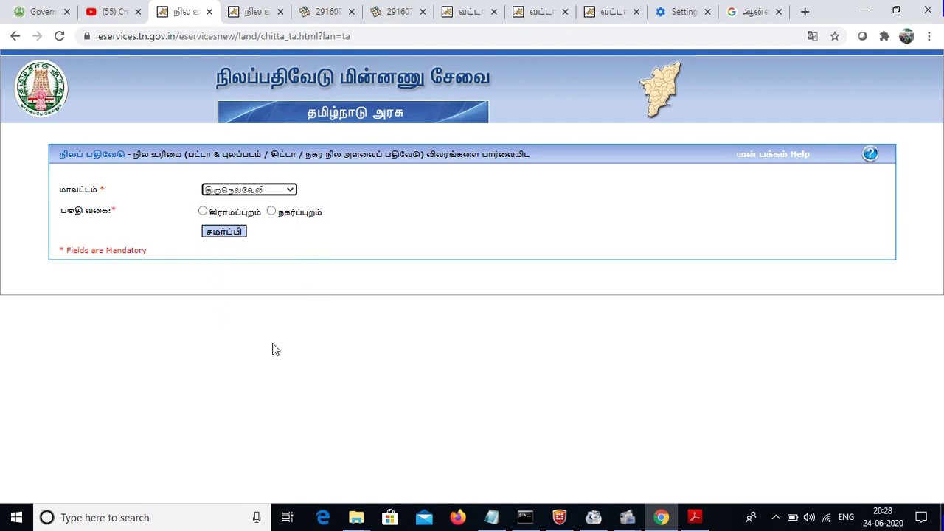
pyautogui.click(224, 233)
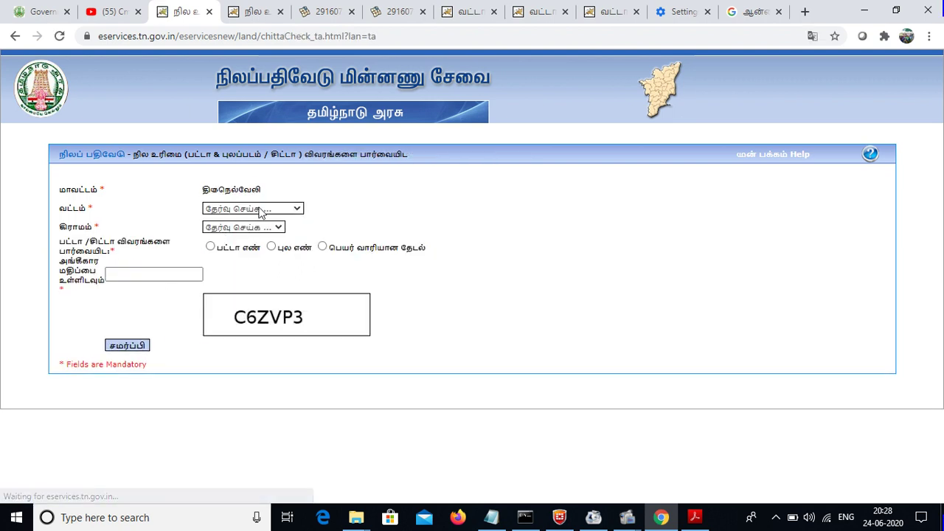
pyautogui.click(277, 209)
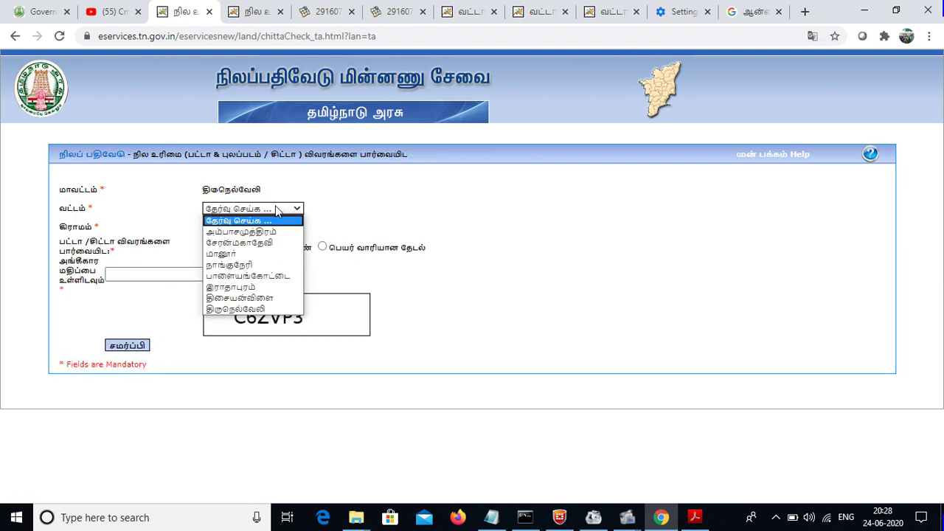
pyautogui.click(273, 298)
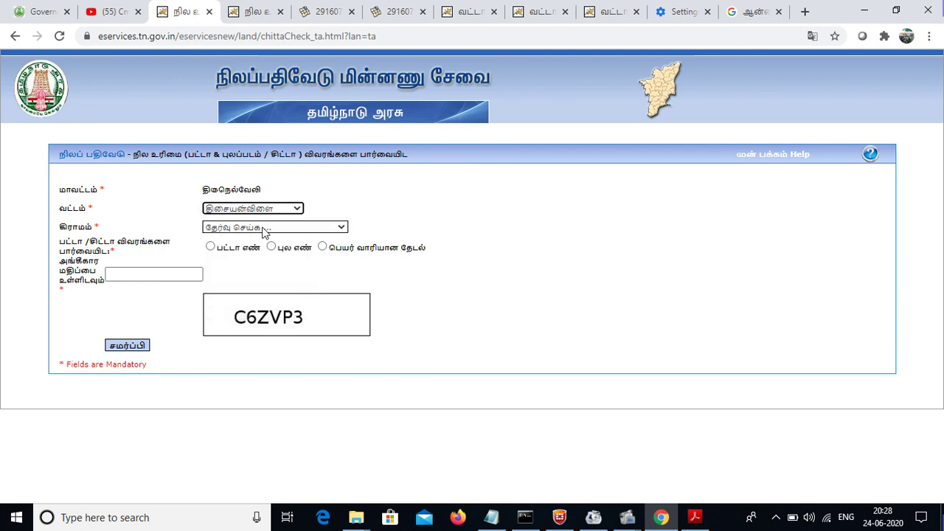
pyautogui.click(263, 230)
pyautogui.click(265, 267)
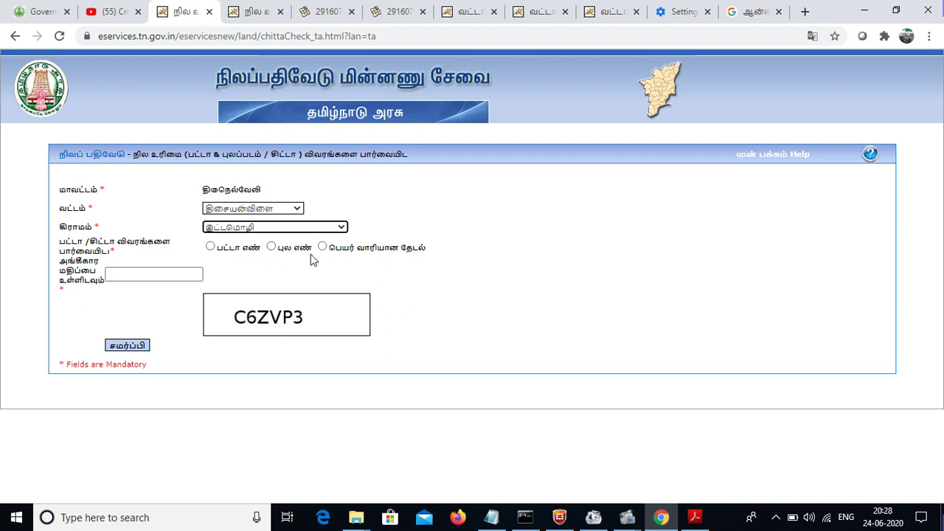
# Search by owner name (பெயர் வாரியான தேடல்), picking a suggested name and entering the captcha
pyautogui.click(323, 248)
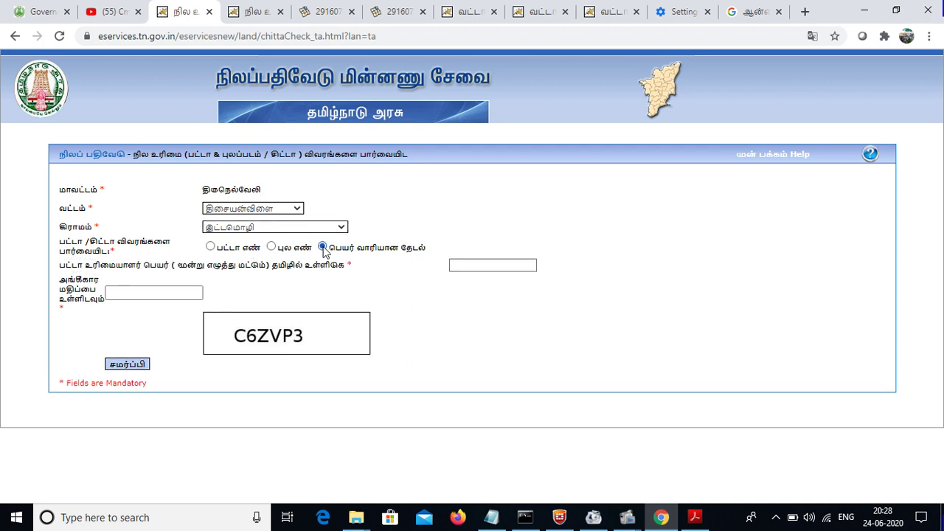
pyautogui.click(460, 264)
pyautogui.press('Down')
pyautogui.press('Return')
pyautogui.click(174, 295)
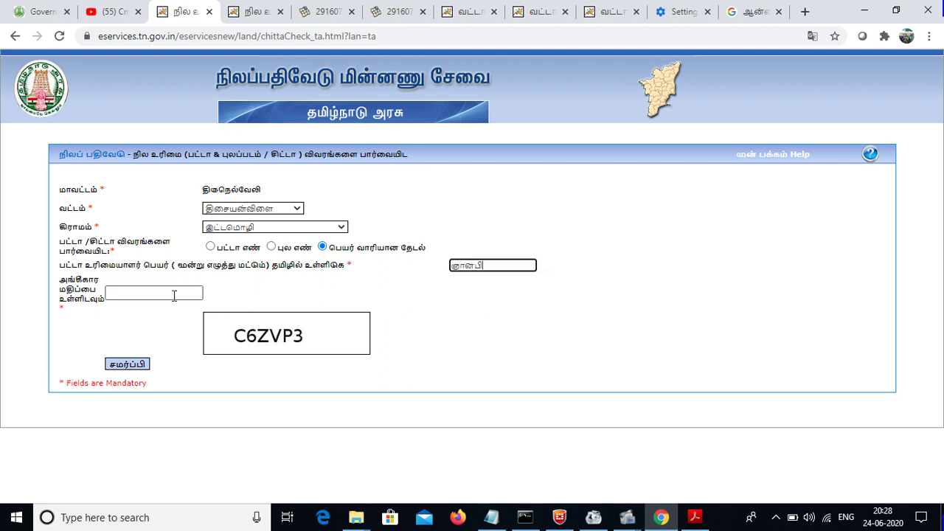
pyautogui.write('C6ZVP3')
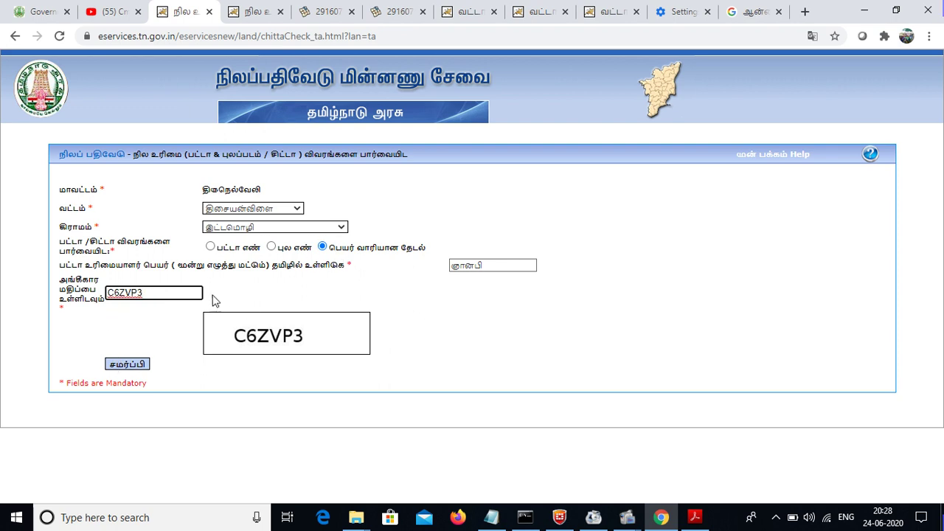
pyautogui.click(145, 363)
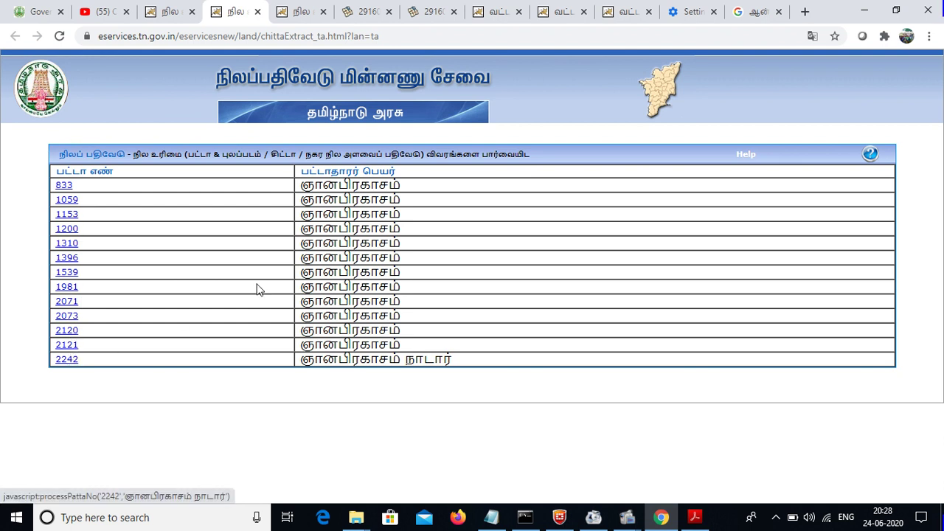
# Open patta number 2242 from the owner-name results table
pyautogui.click(64, 366)
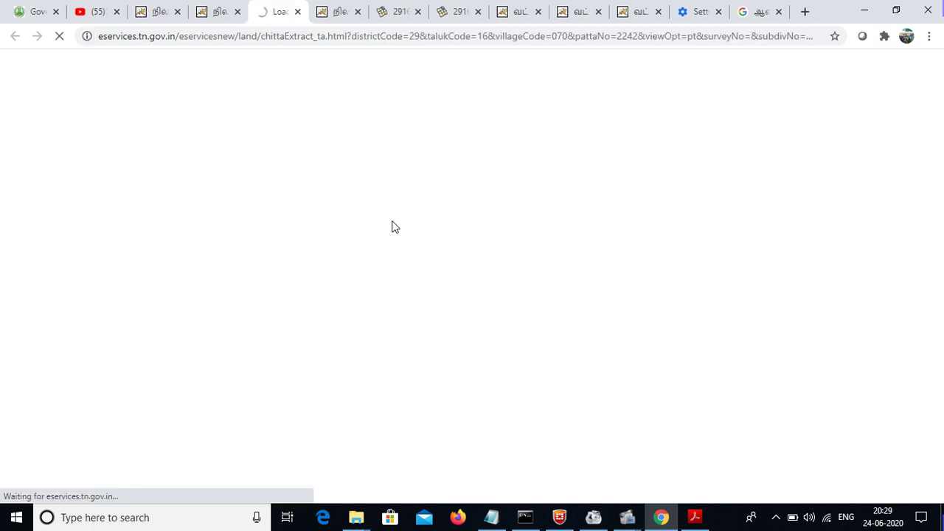